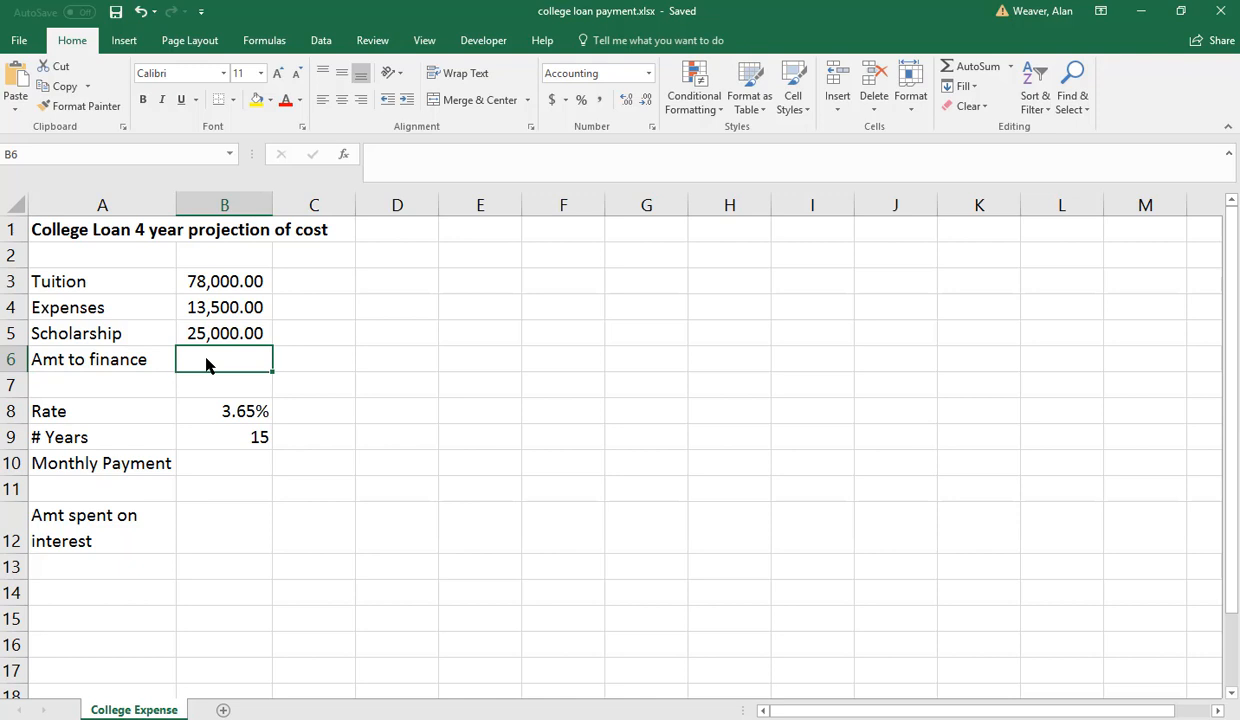
# Calculate the amount to finance in cell B6 with the formula =B3+B4+-B5.
pyautogui.write('=')
pyautogui.press('Up')
pyautogui.press('Up')
pyautogui.press('Up')
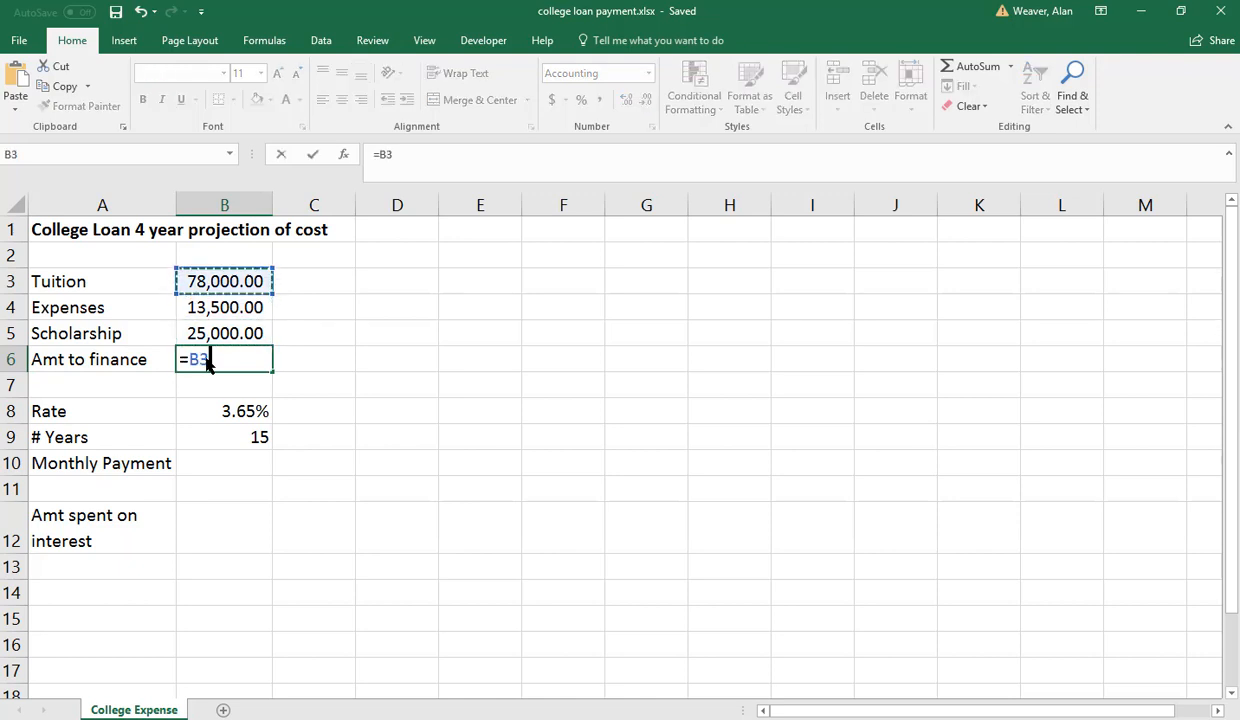
pyautogui.write('+')
pyautogui.press('Up')
pyautogui.press('Up')
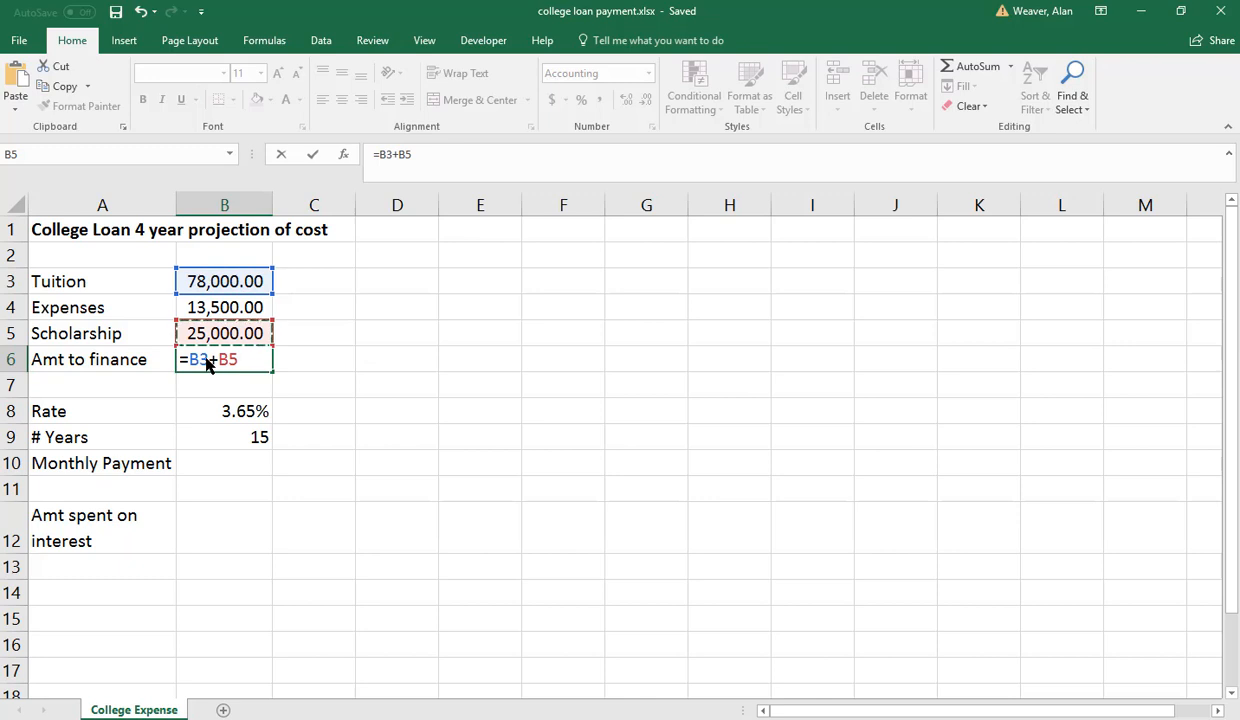
pyautogui.write('+-')
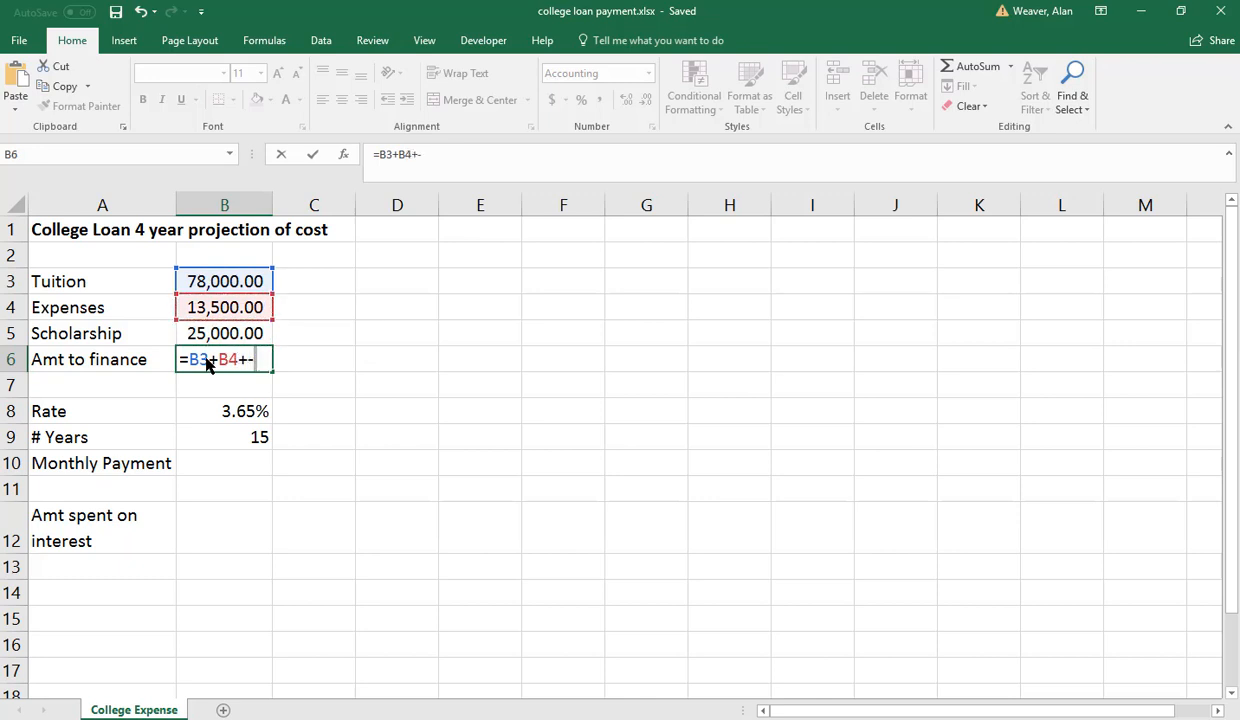
pyautogui.press('Up')
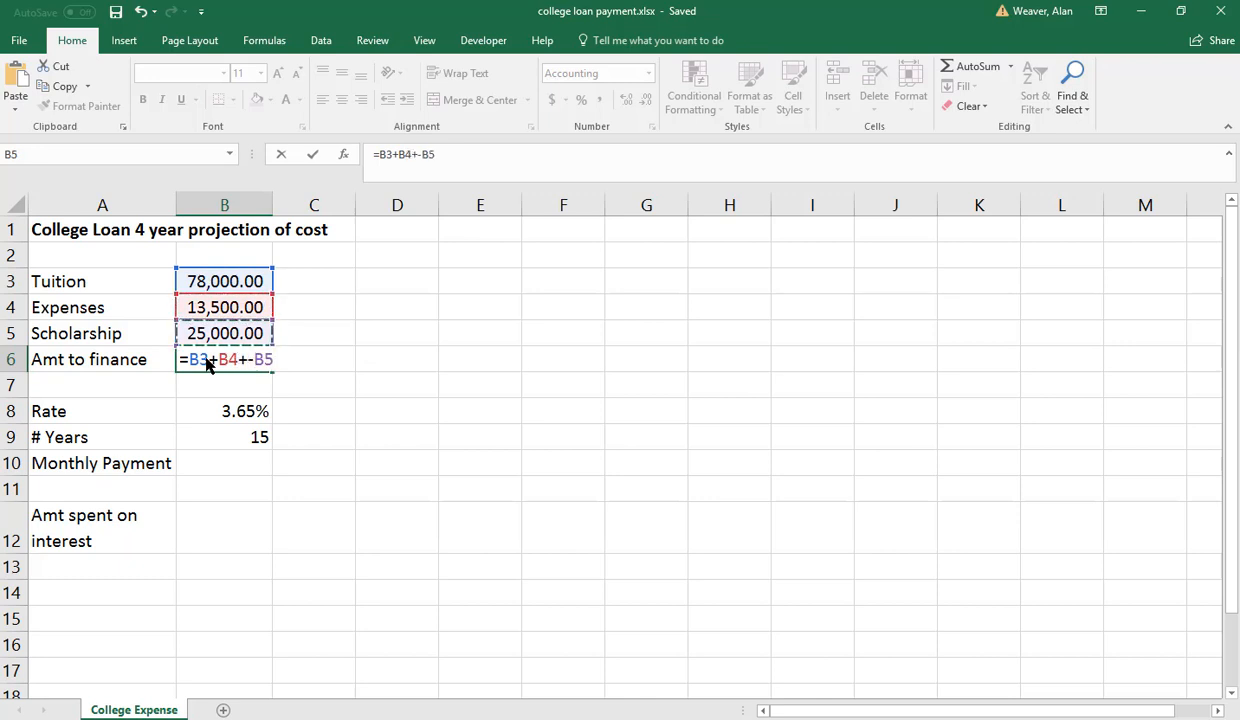
pyautogui.hotkey('ctrl', 'Return')
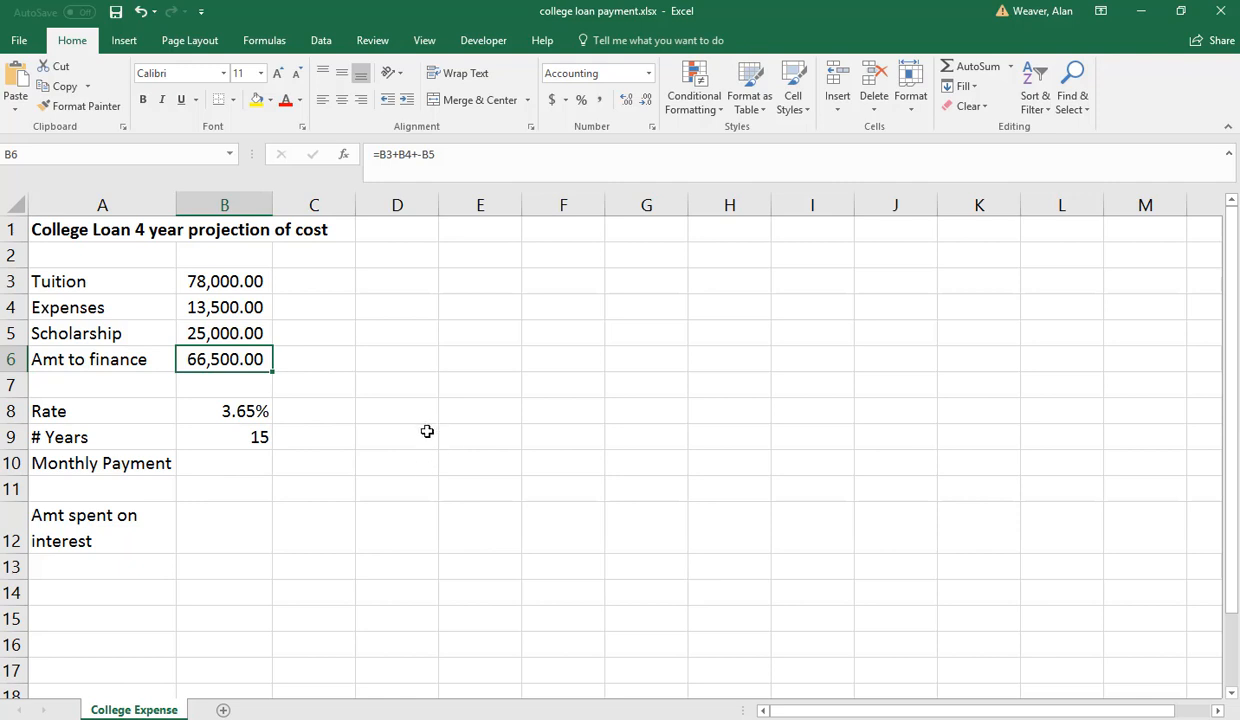
# Insert the financial function PMT into the Monthly Payment cell B10.
pyautogui.click(233, 417)
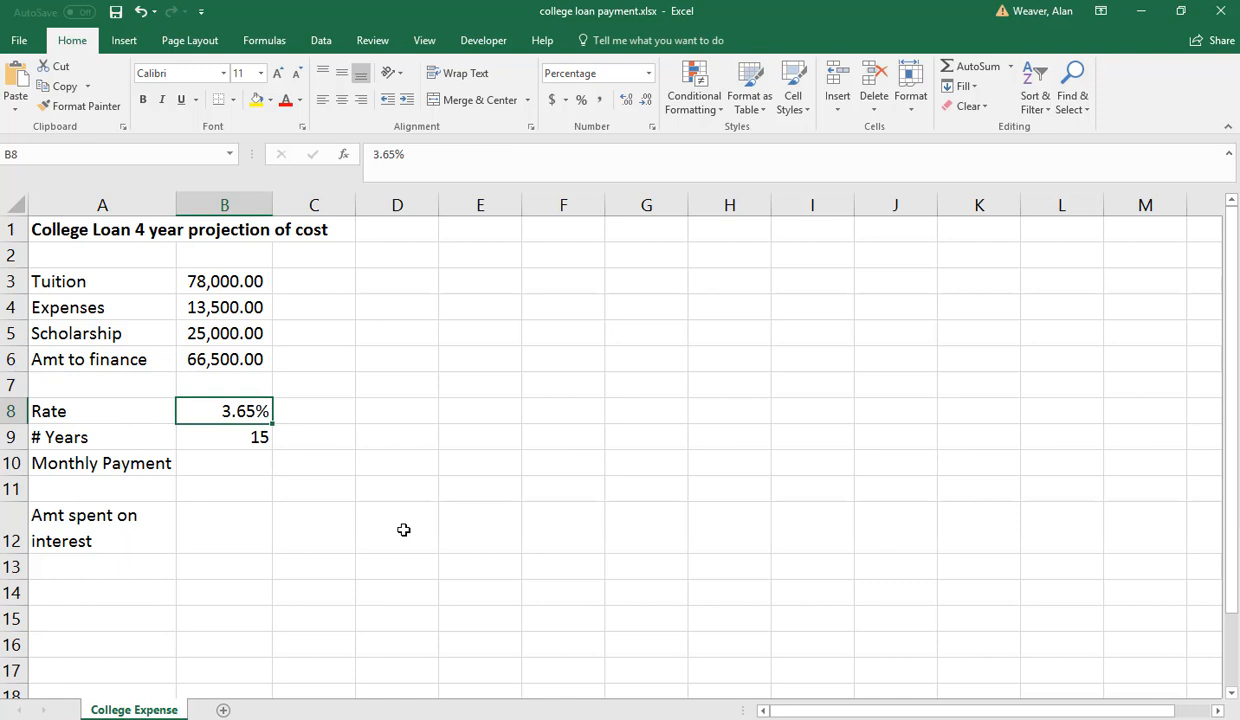
pyautogui.click(224, 464)
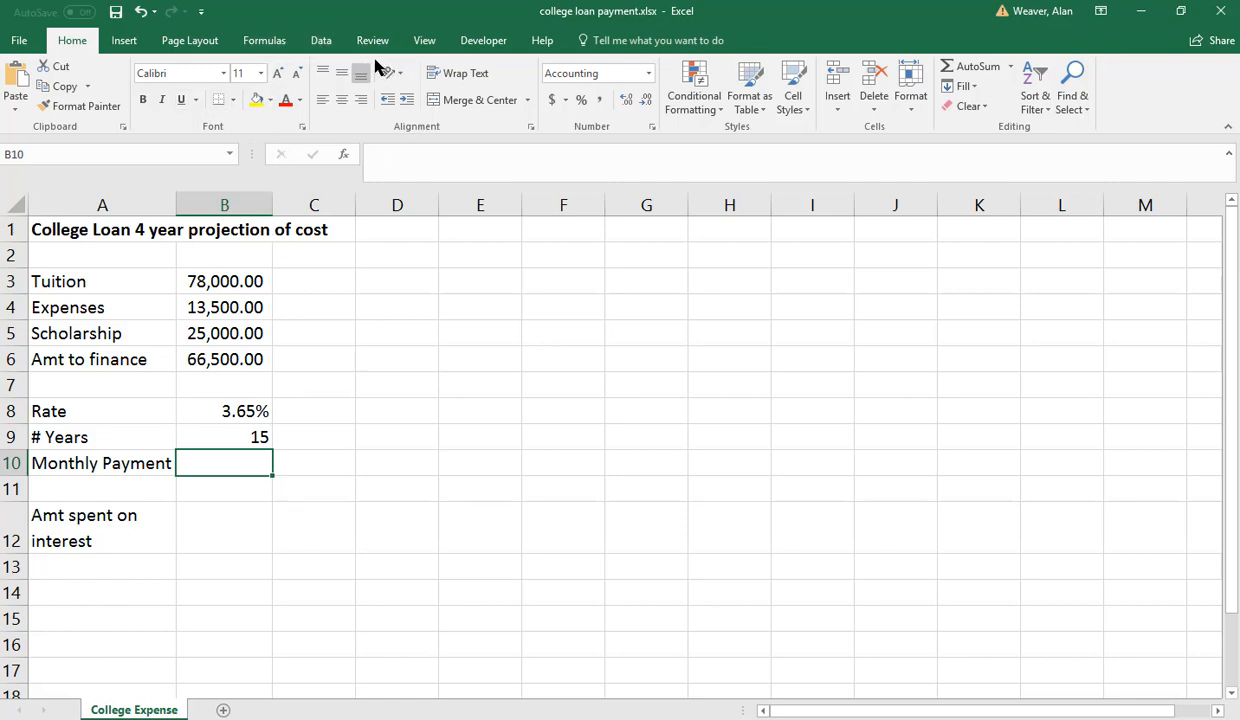
pyautogui.click(266, 40)
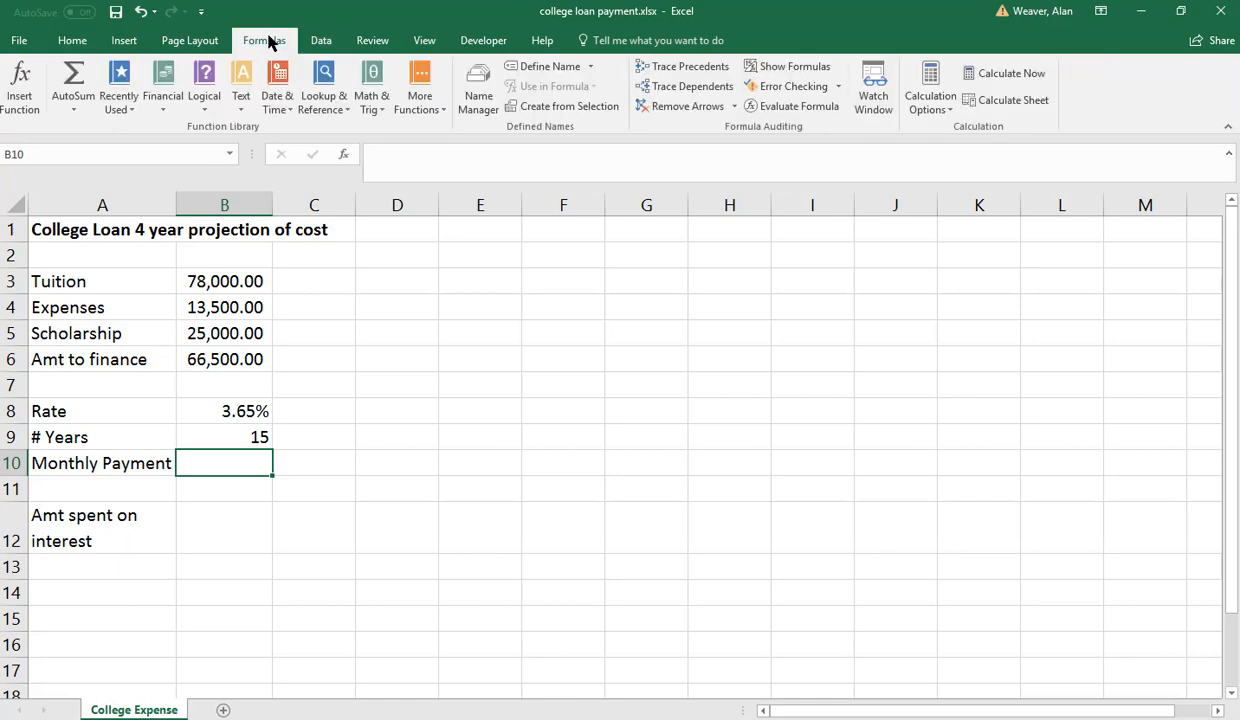
pyautogui.click(164, 78)
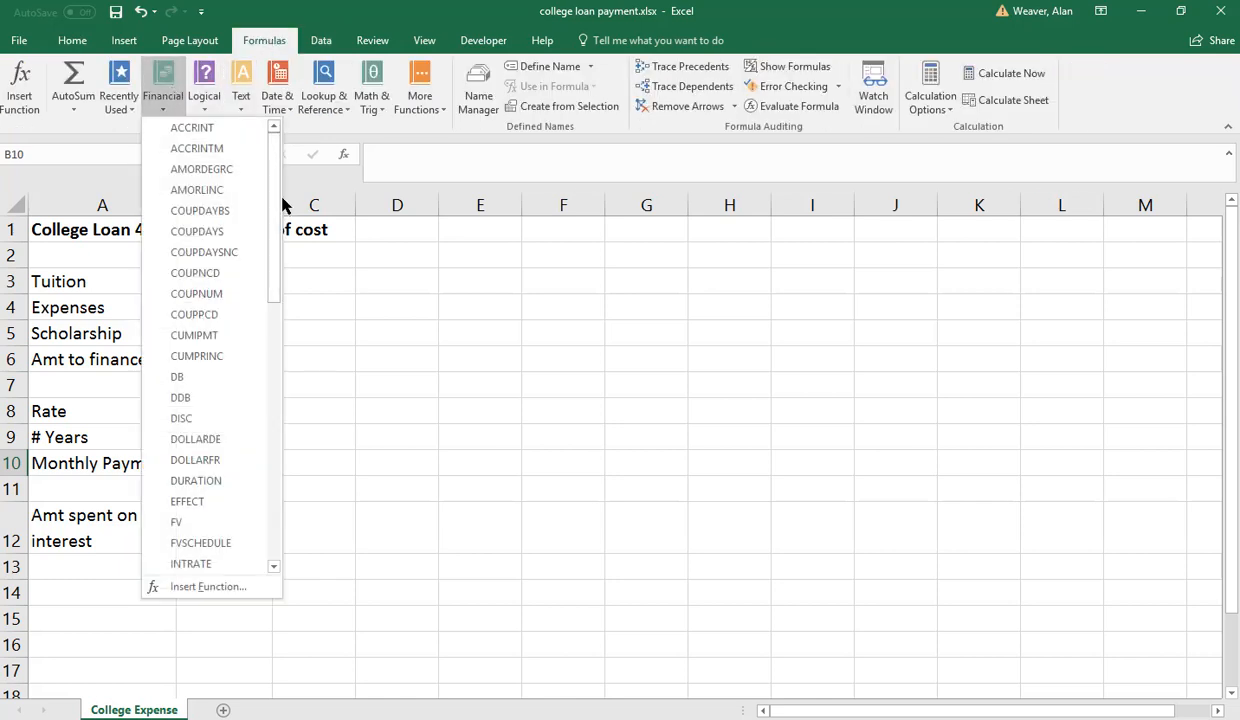
pyautogui.moveTo(280, 198); pyautogui.dragTo(289, 378)
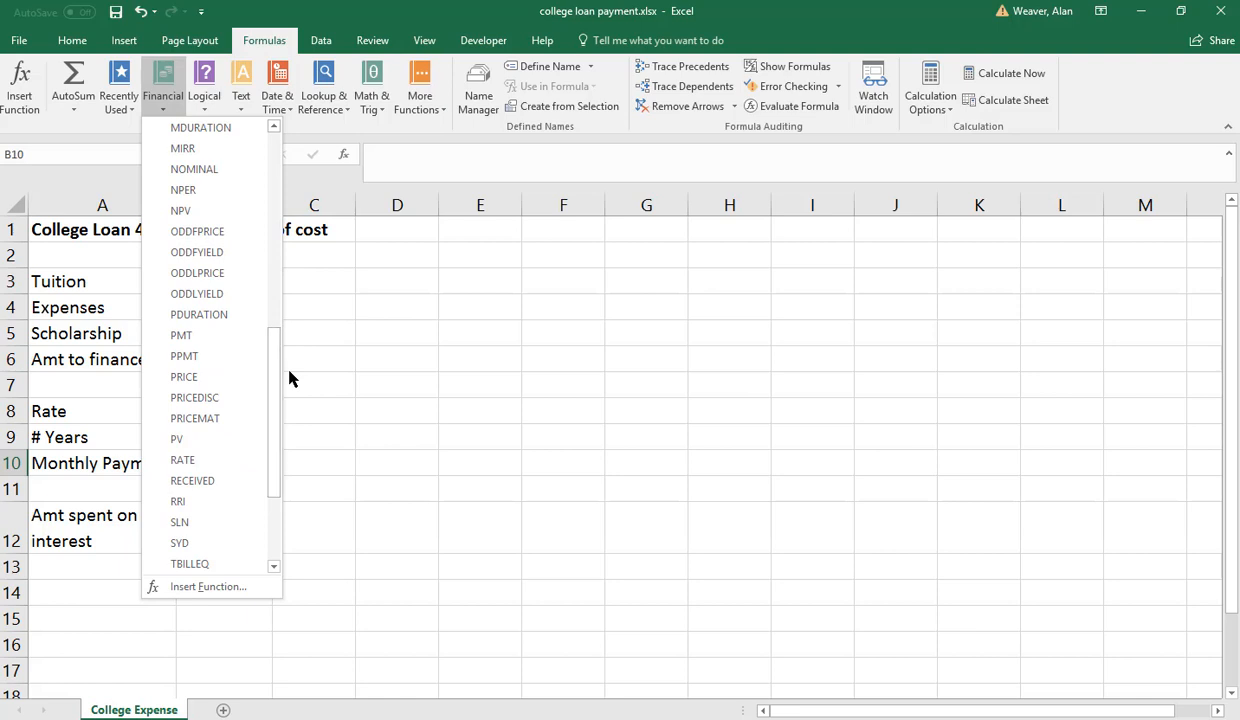
pyautogui.click(190, 336)
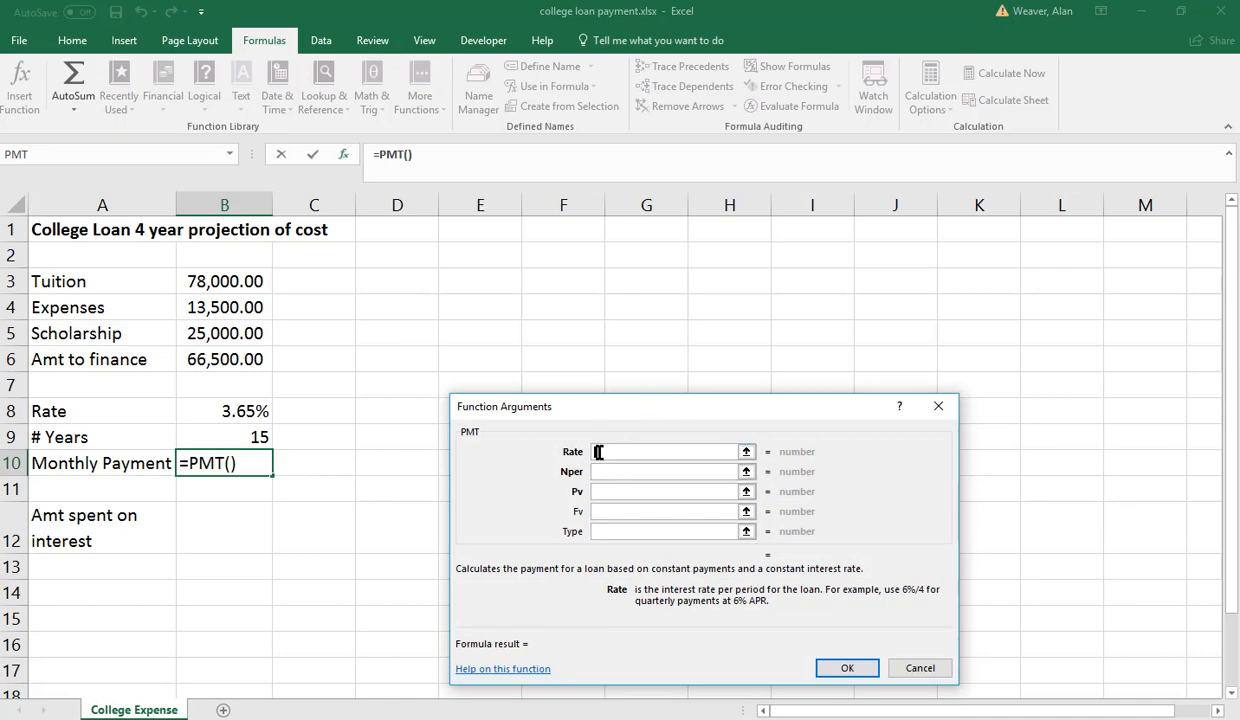
# Set the PMT function's Rate argument to B8/12 and its Nper argument to B9*12.
pyautogui.click(247, 411)
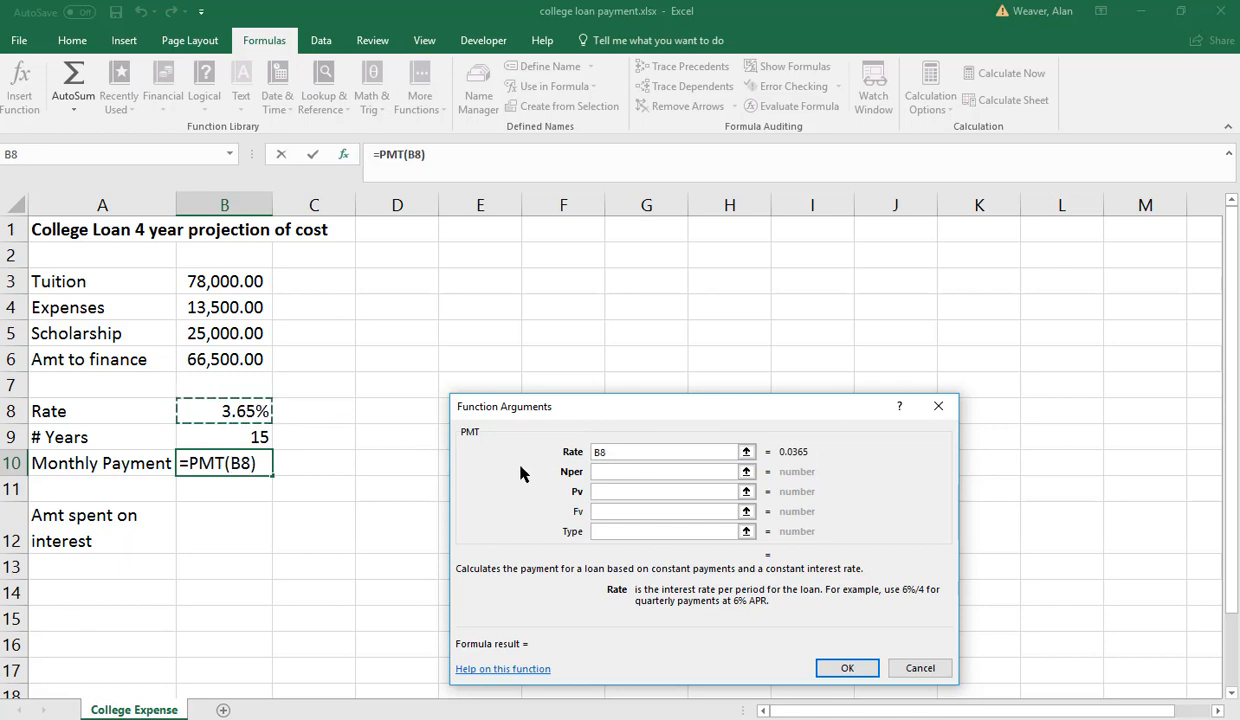
pyautogui.write('/12')
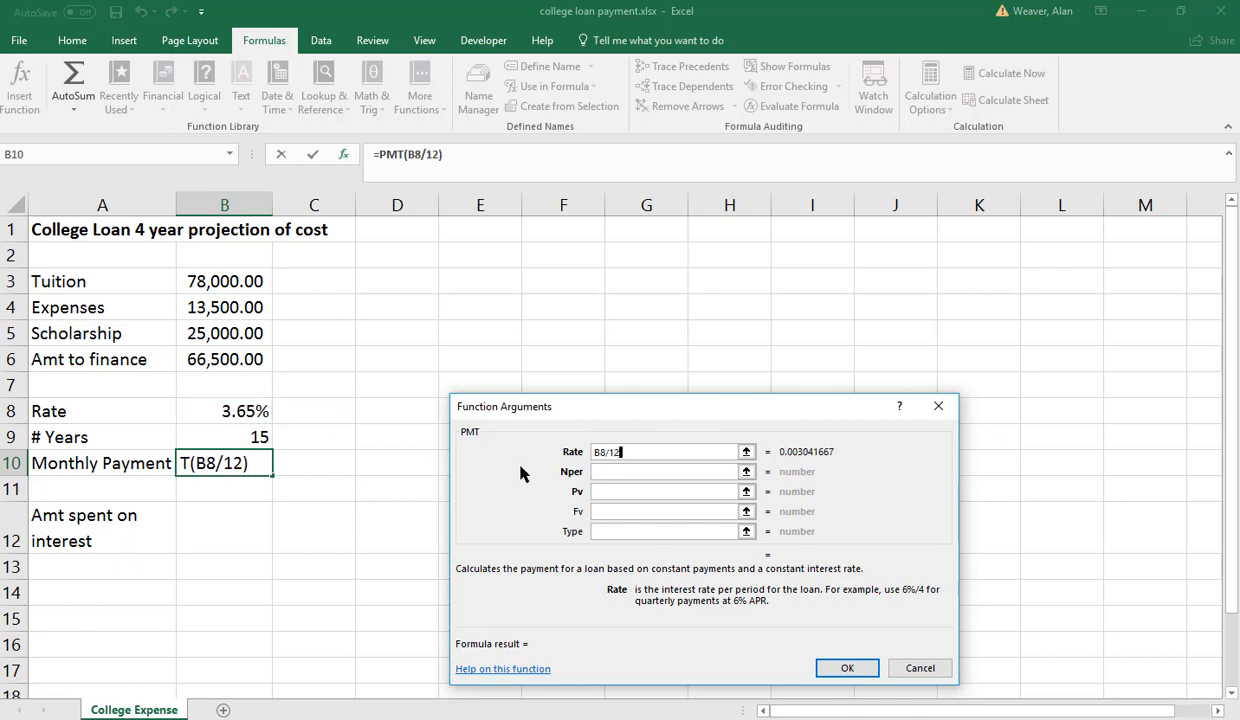
pyautogui.press('Tab')
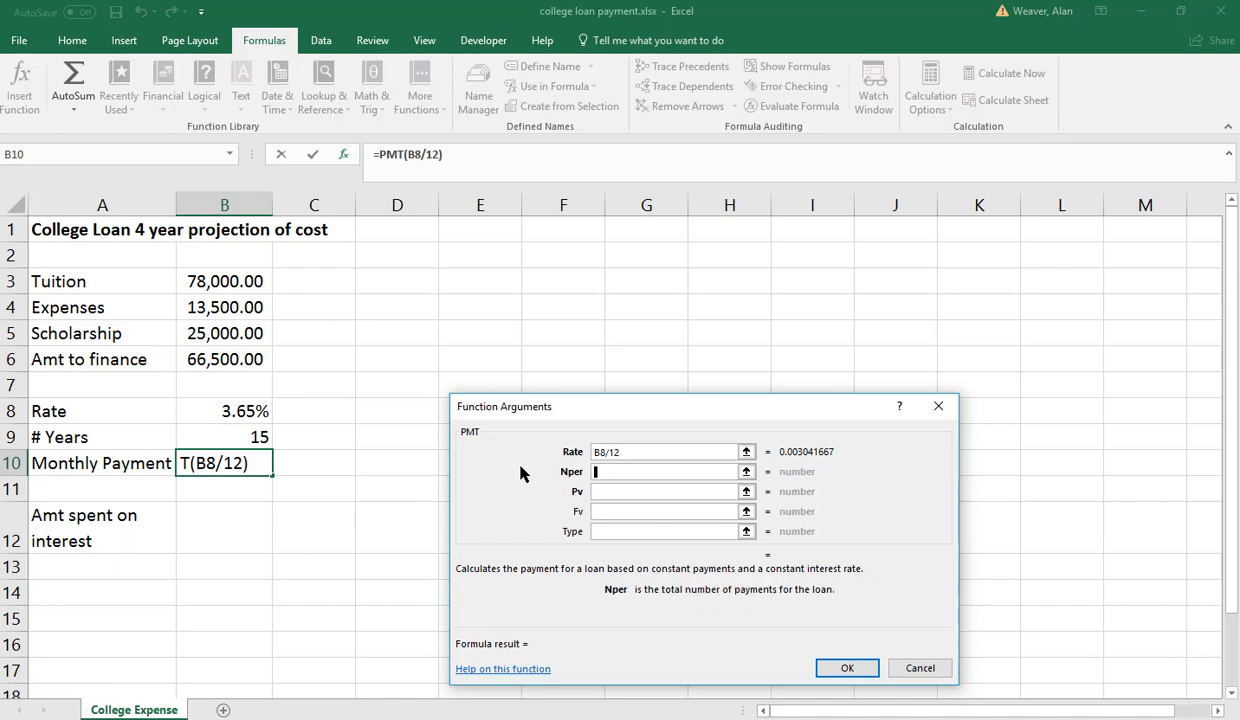
pyautogui.click(230, 437)
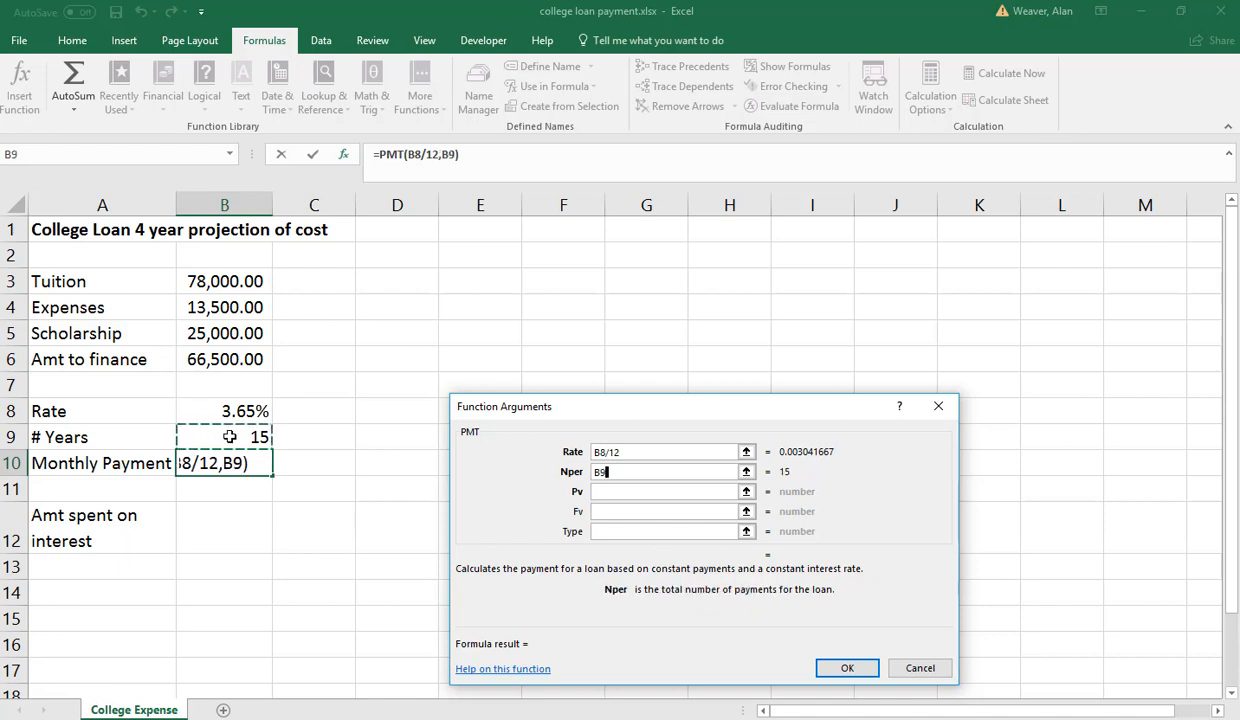
pyautogui.write('*')
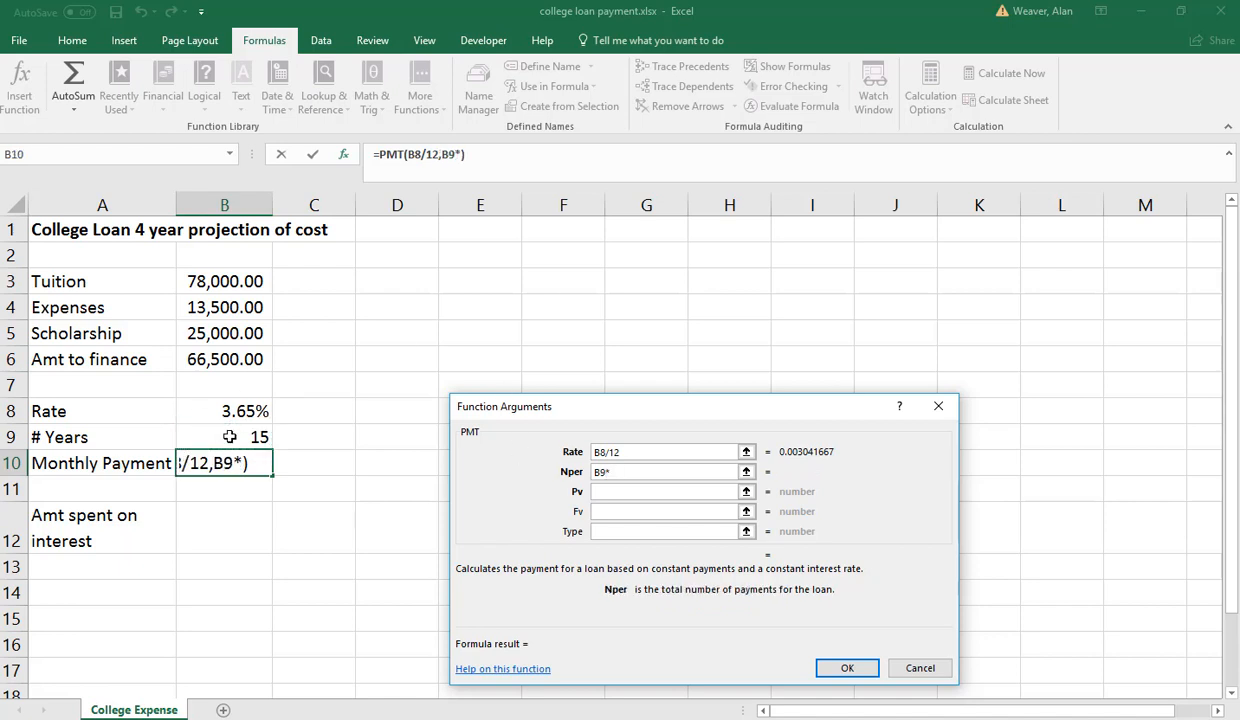
pyautogui.write('12')
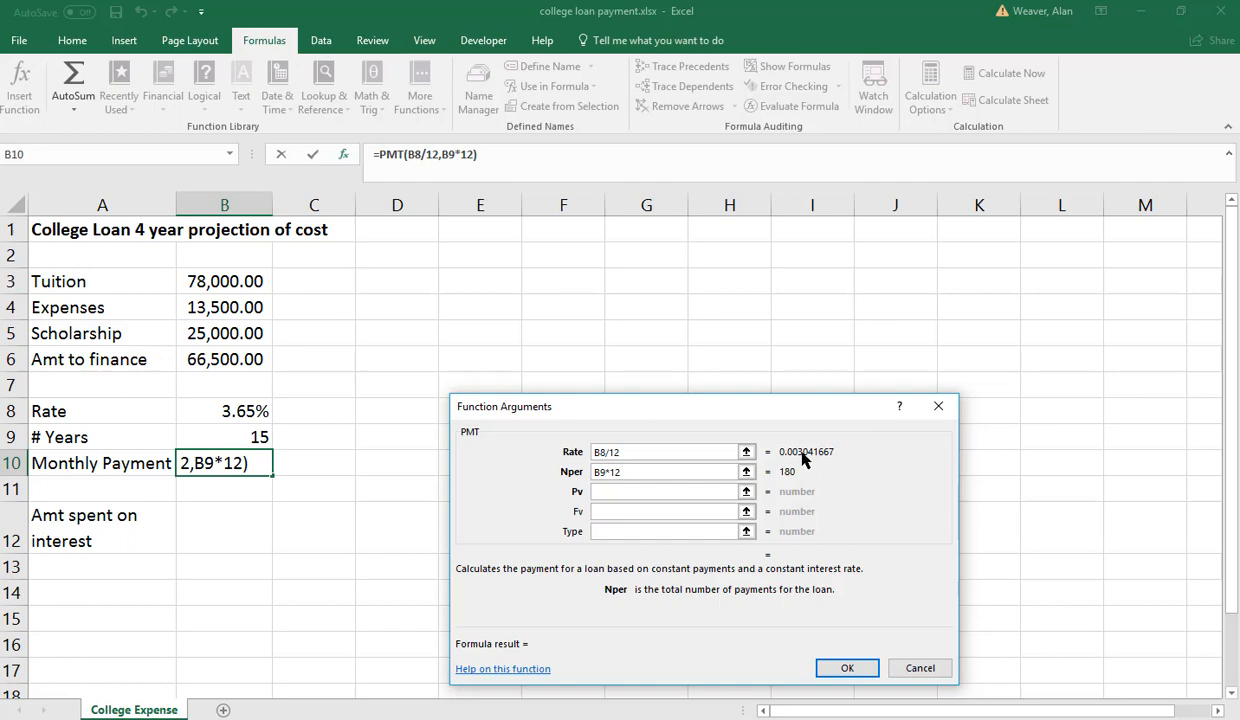
# Set the PMT function's Pv argument to -B6 and complete the monthly payment formula.
pyautogui.moveTo(727, 404); pyautogui.dragTo(675, 289)
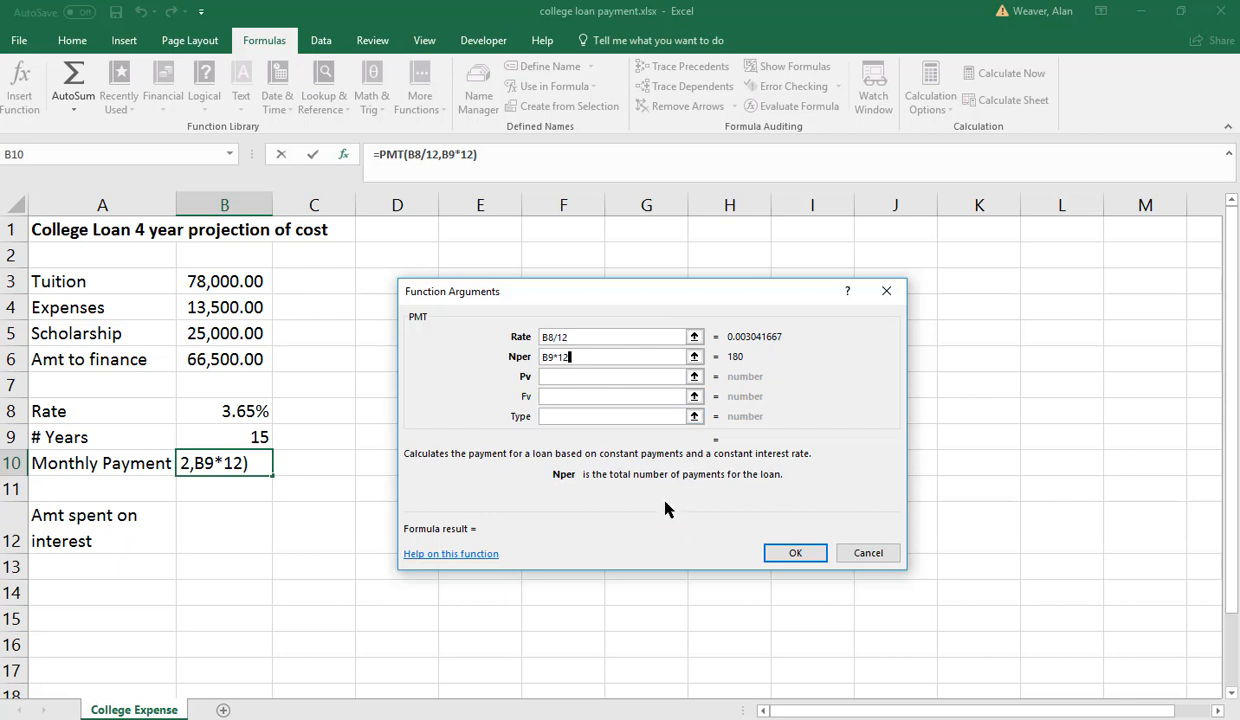
pyautogui.click(546, 377)
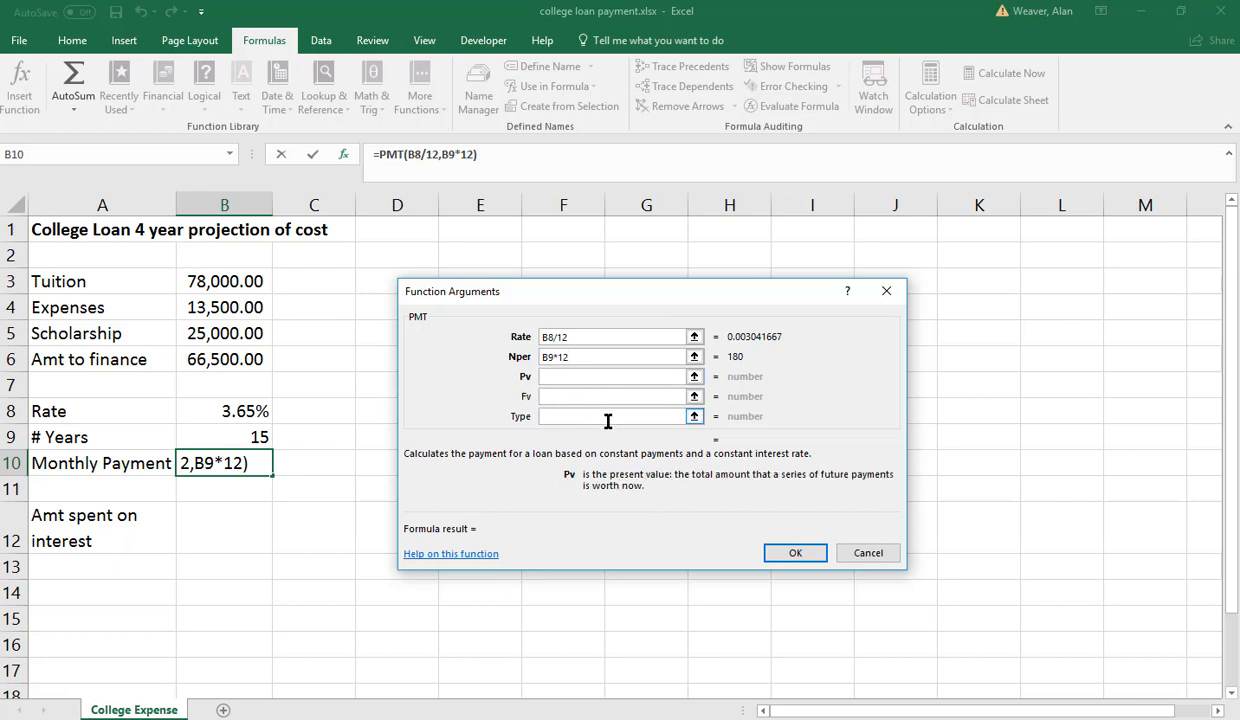
pyautogui.write('-')
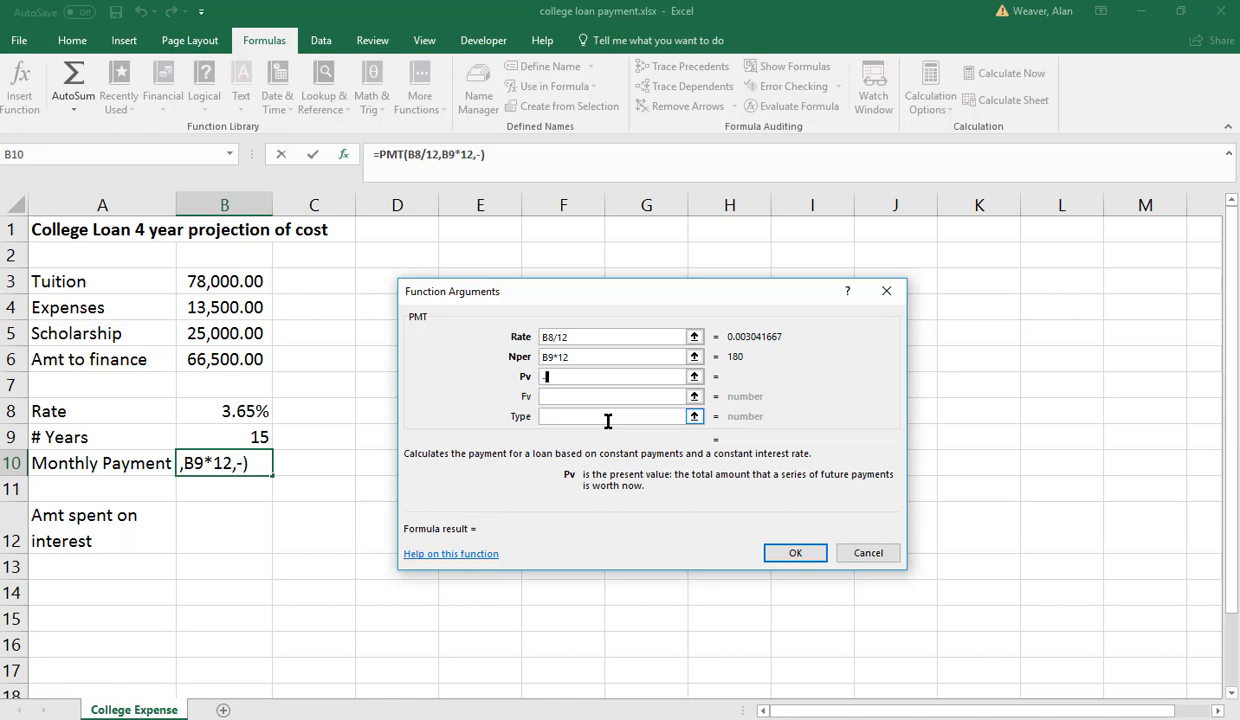
pyautogui.click(211, 363)
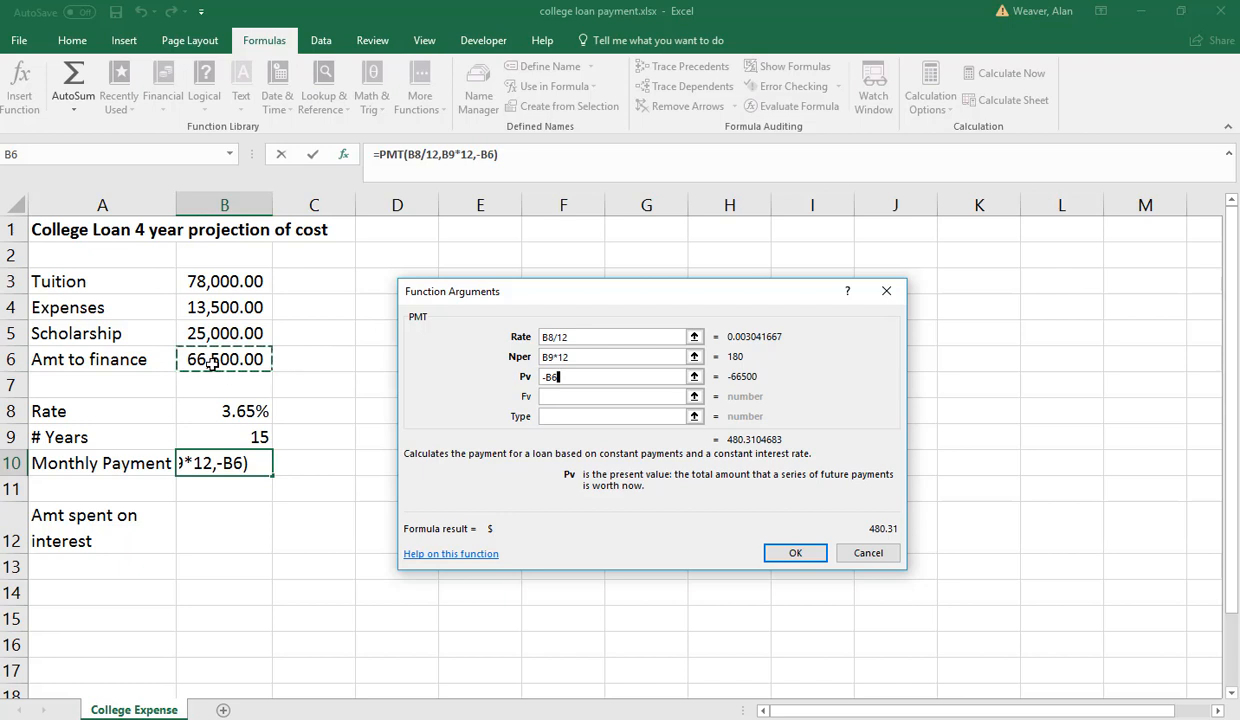
pyautogui.press('Return')
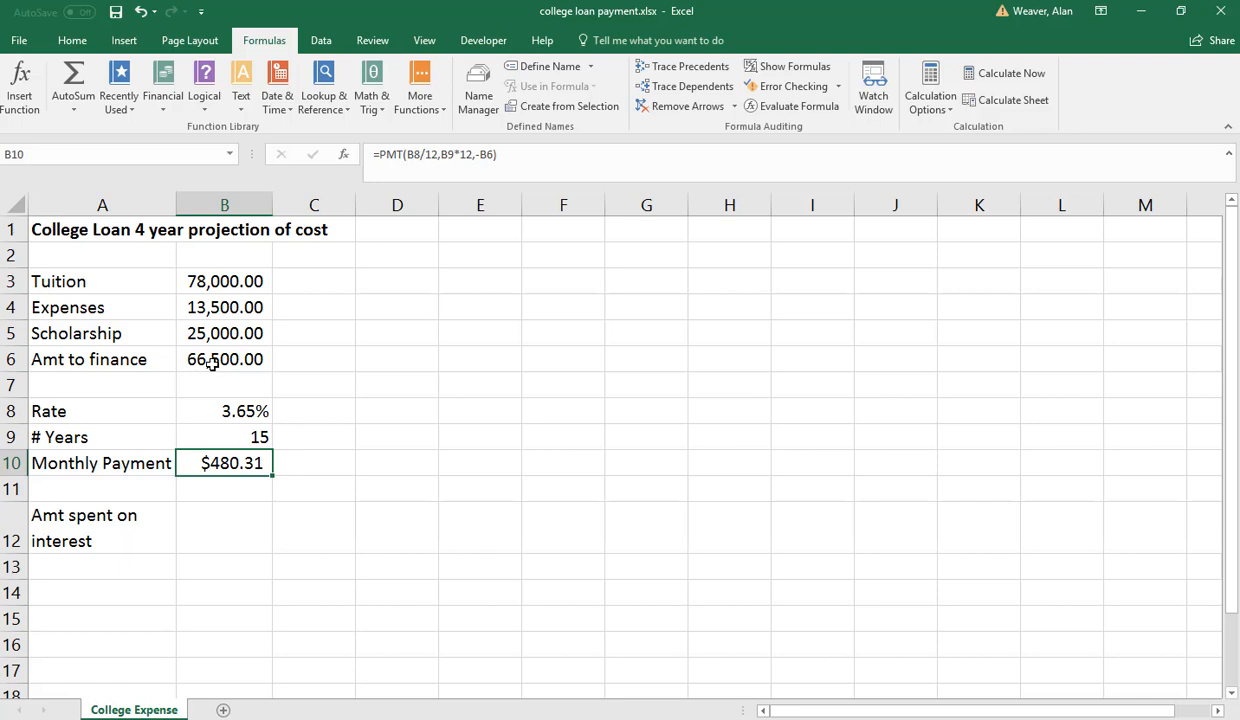
# Enter the formula =B10*B9*12 in cell B12 beside Amt spent on interest.
pyautogui.click(230, 527)
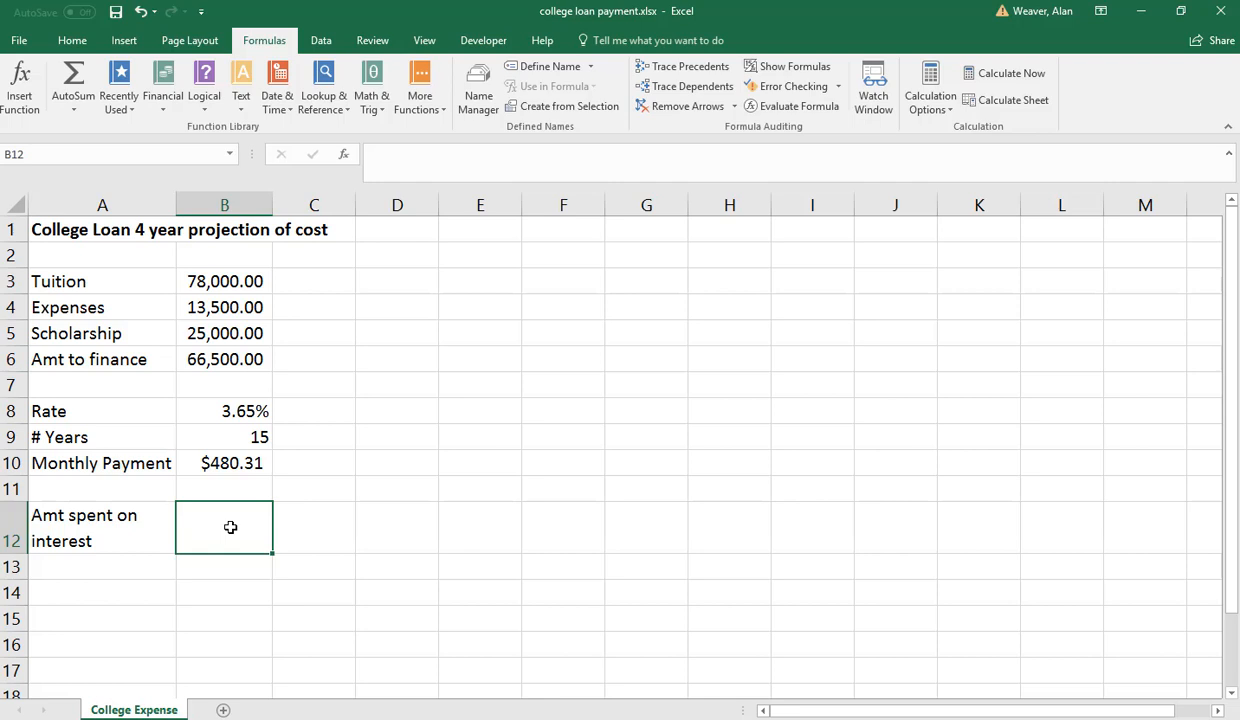
pyautogui.write('=')
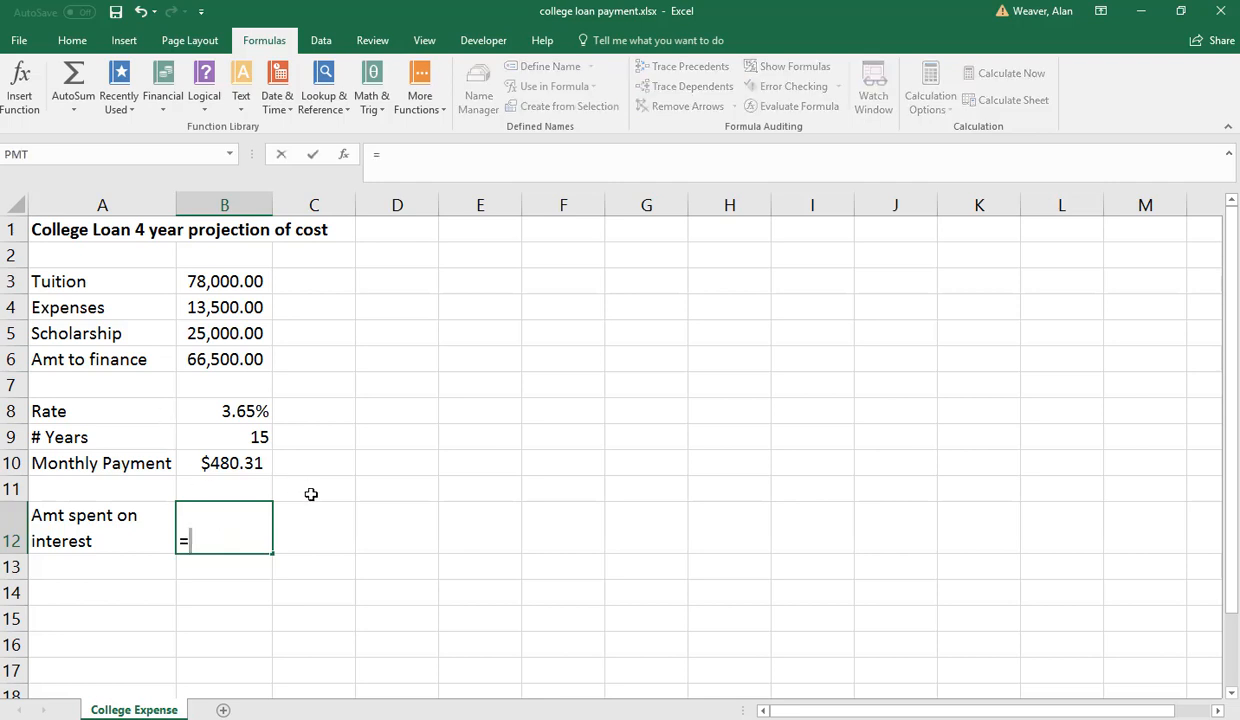
pyautogui.click(245, 461)
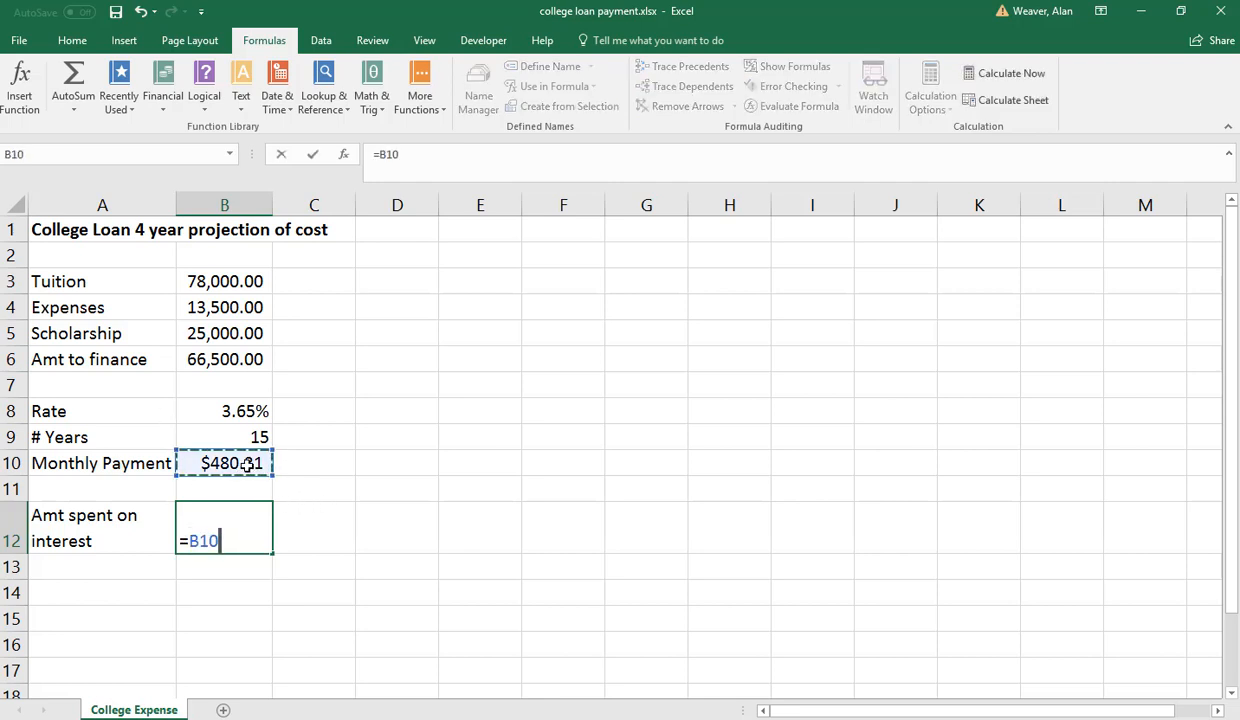
pyautogui.write('*')
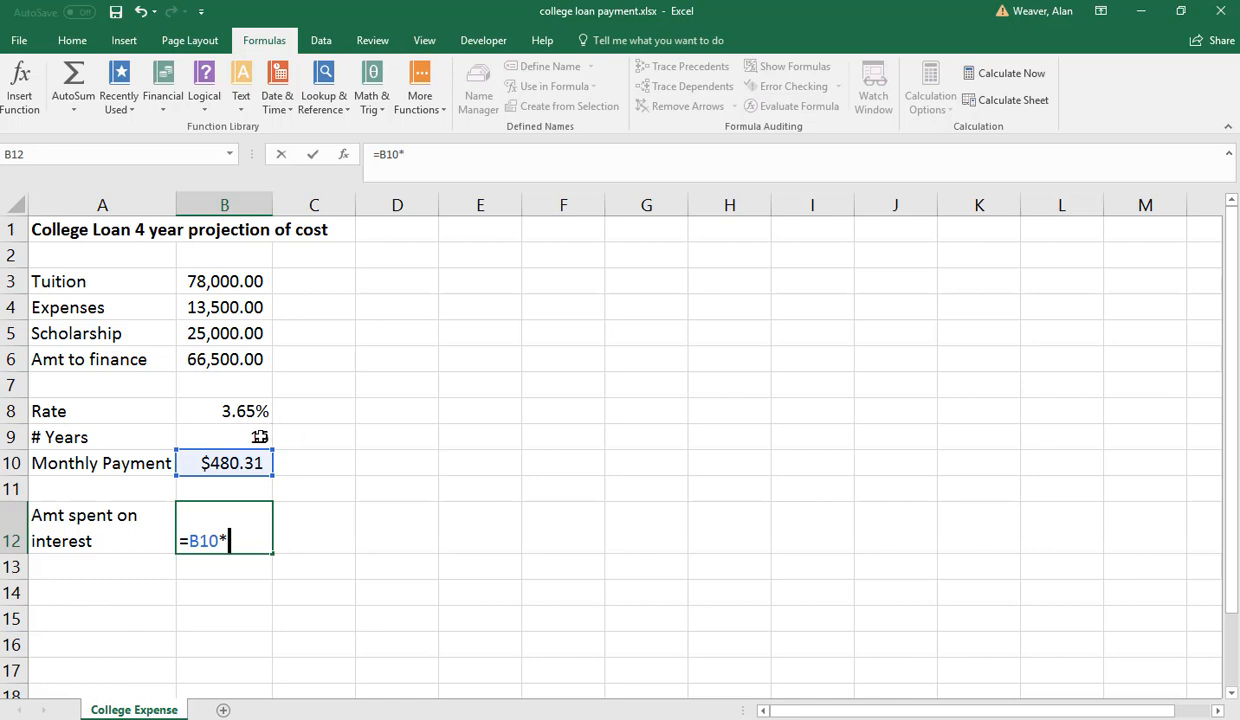
pyautogui.click(260, 437)
pyautogui.write('*')
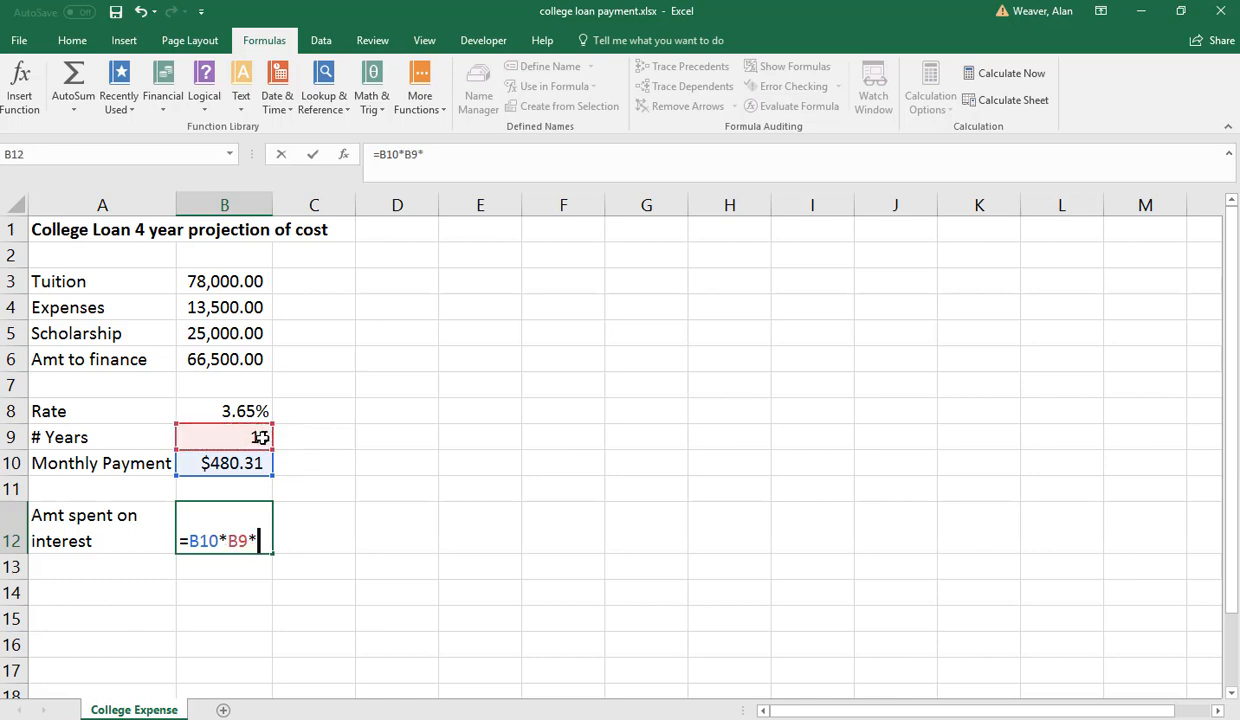
pyautogui.write('12')
pyautogui.hotkey('ctrl', 'Return')
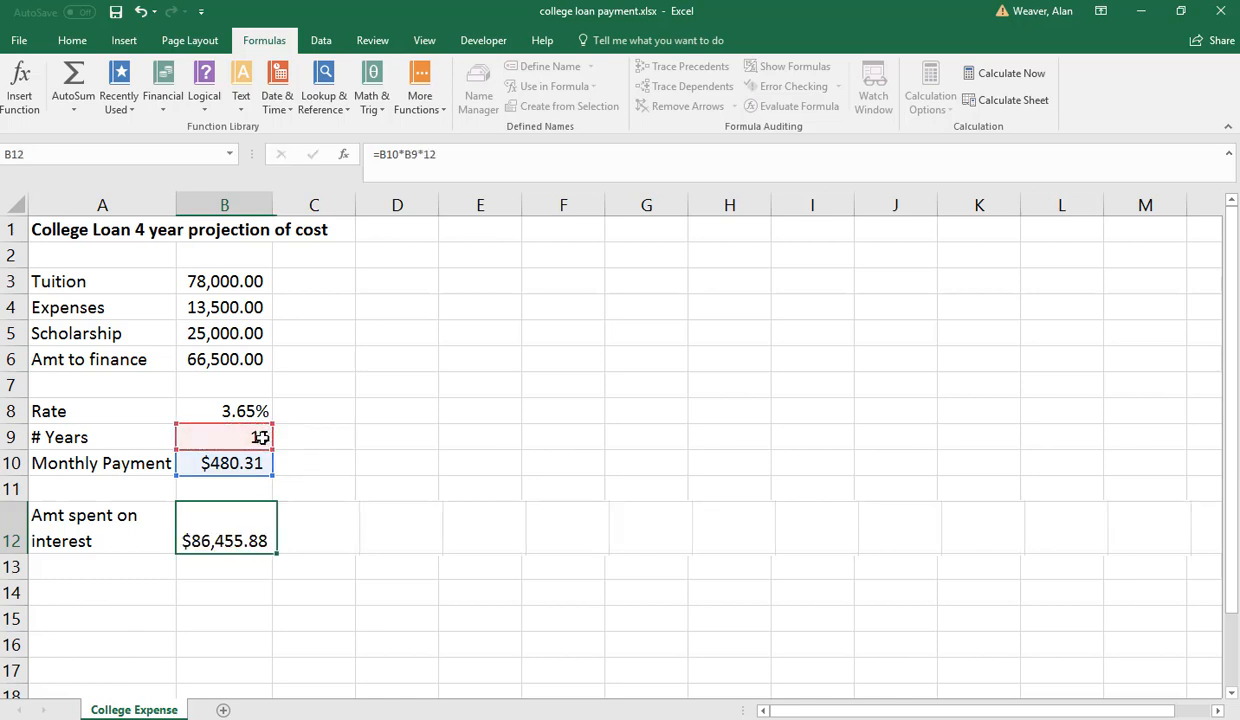
pyautogui.press('Return')
pyautogui.press('Up')
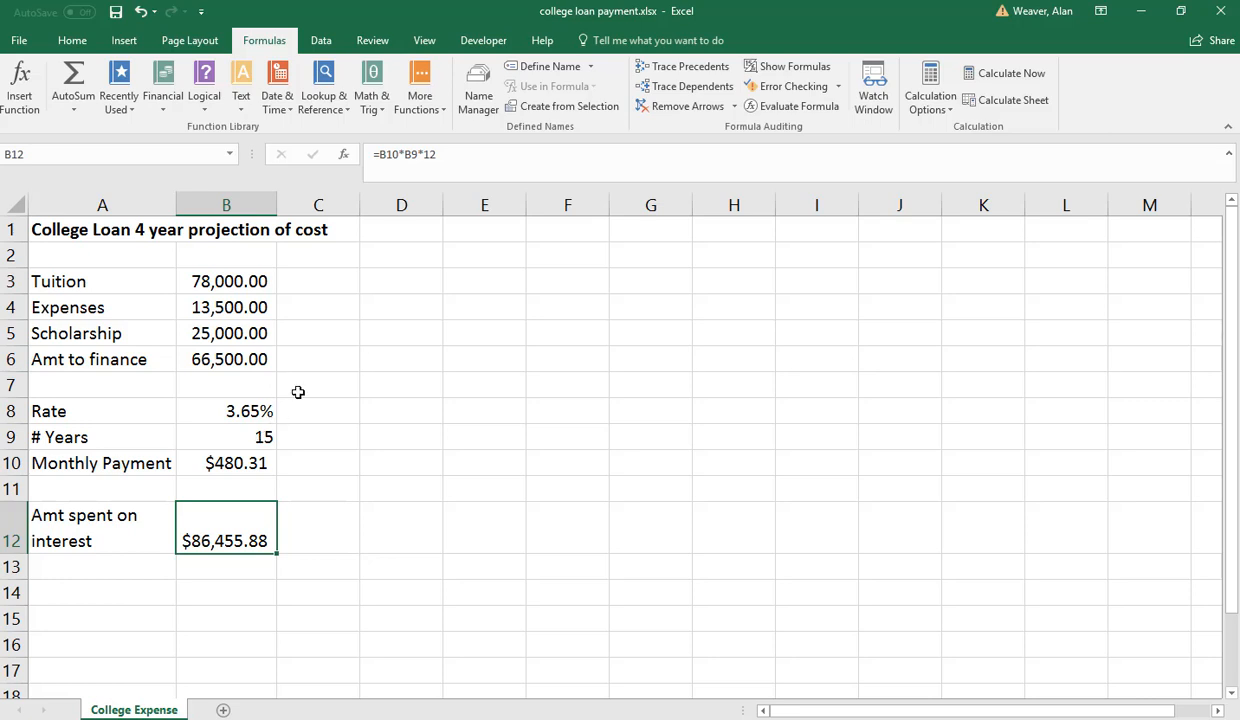
# Extend the formula in B12 to subtract the amount to finance, making it =B10*B9*12-B6.
pyautogui.click(440, 154)
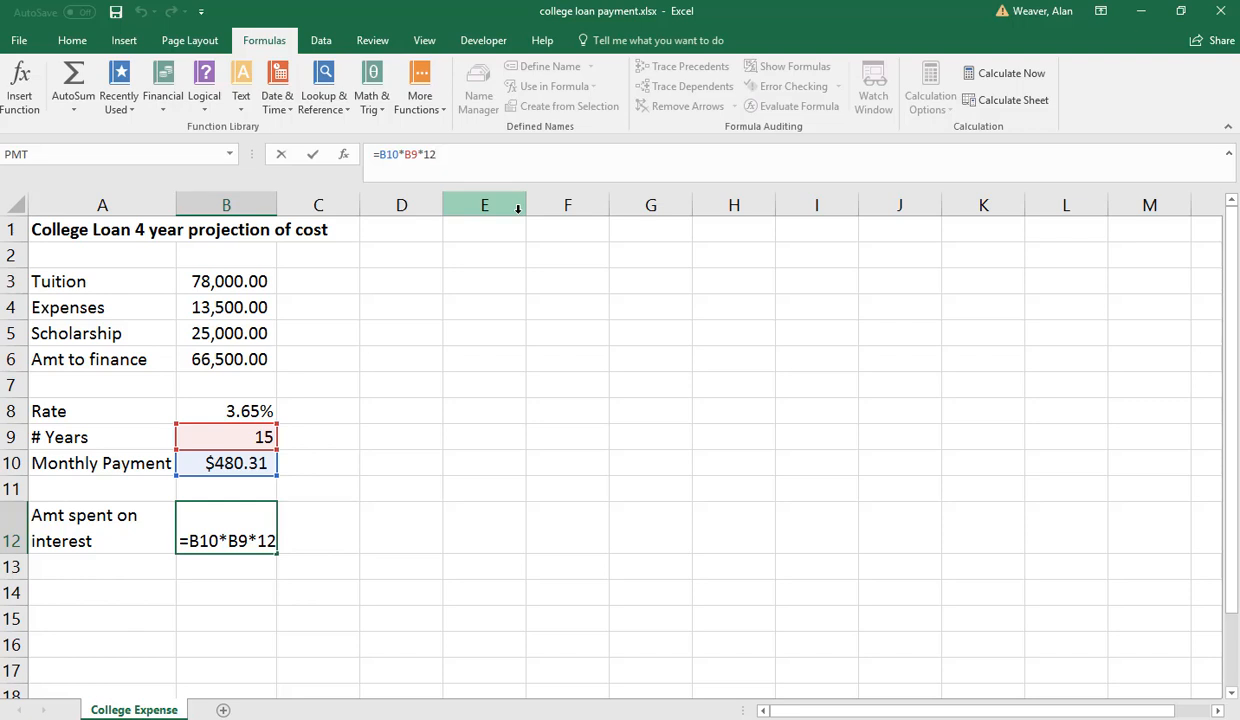
pyautogui.write('-')
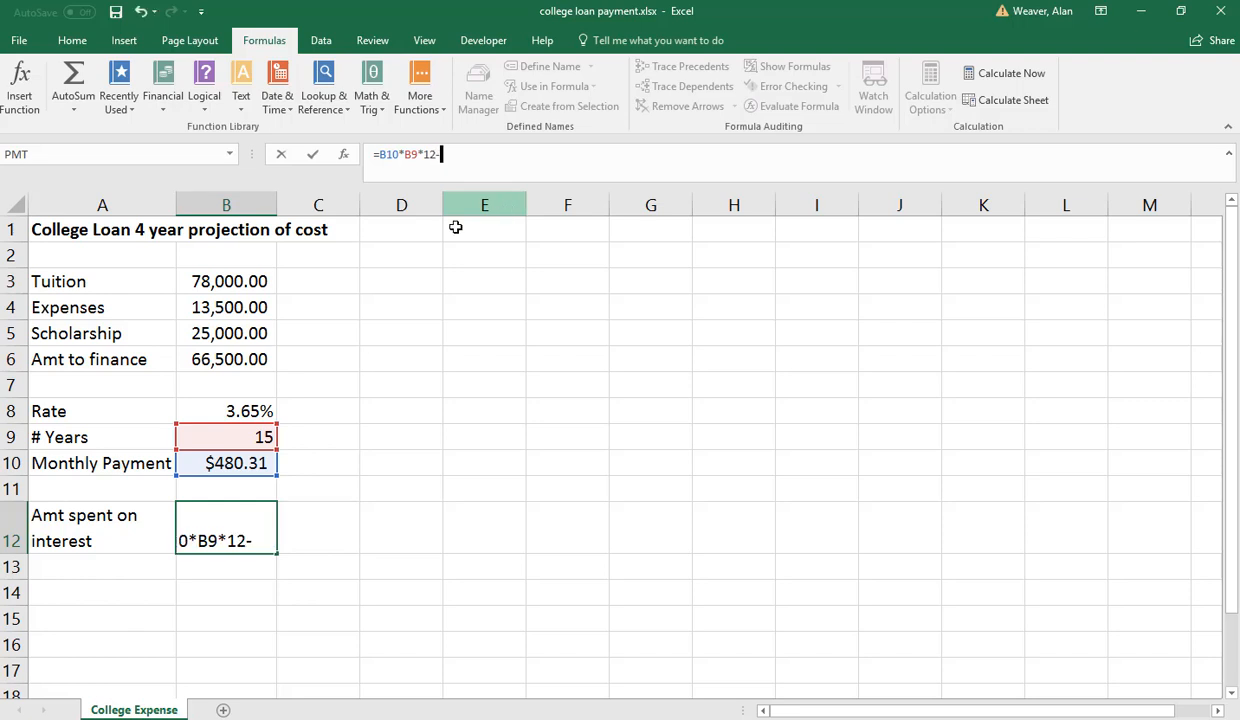
pyautogui.click(230, 358)
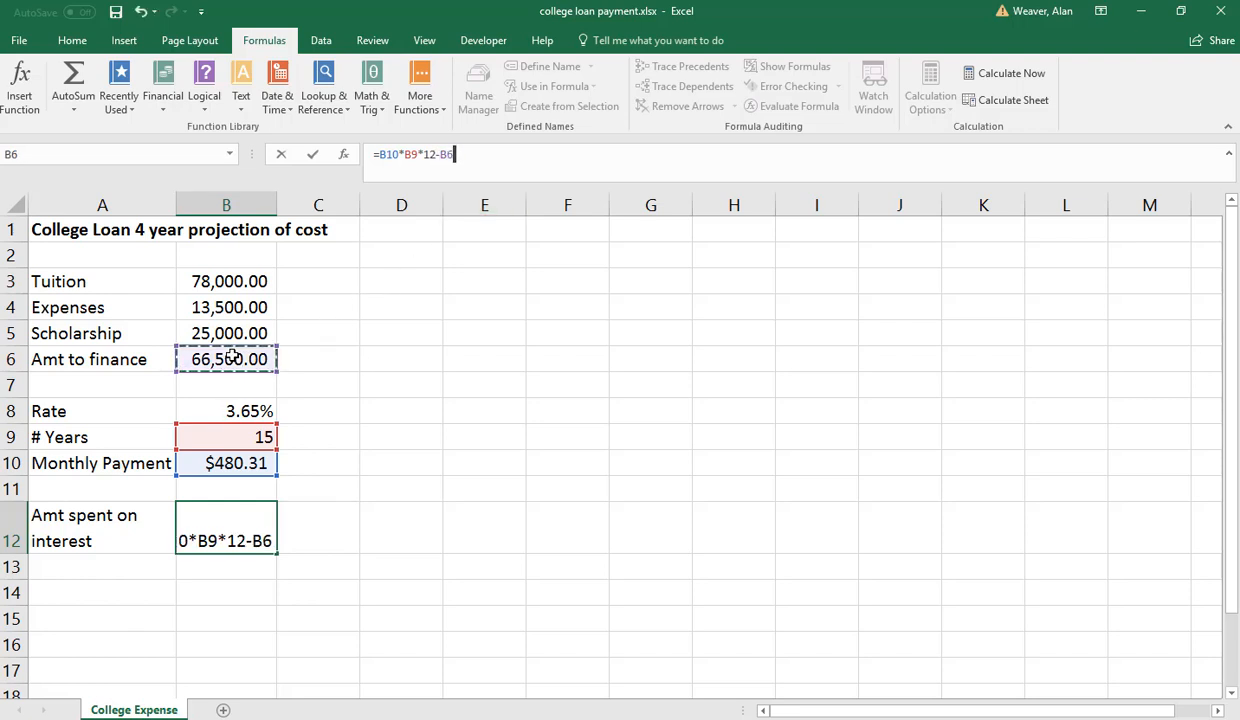
pyautogui.press('Return')
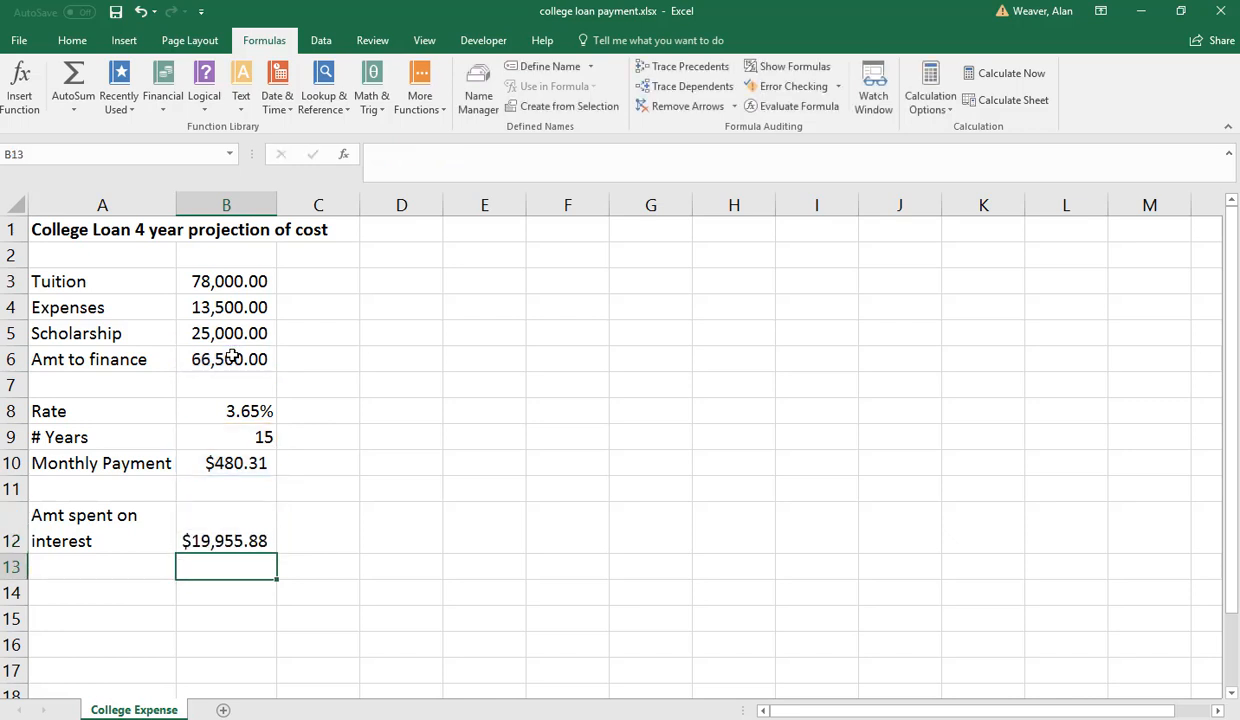
pyautogui.press('Up')
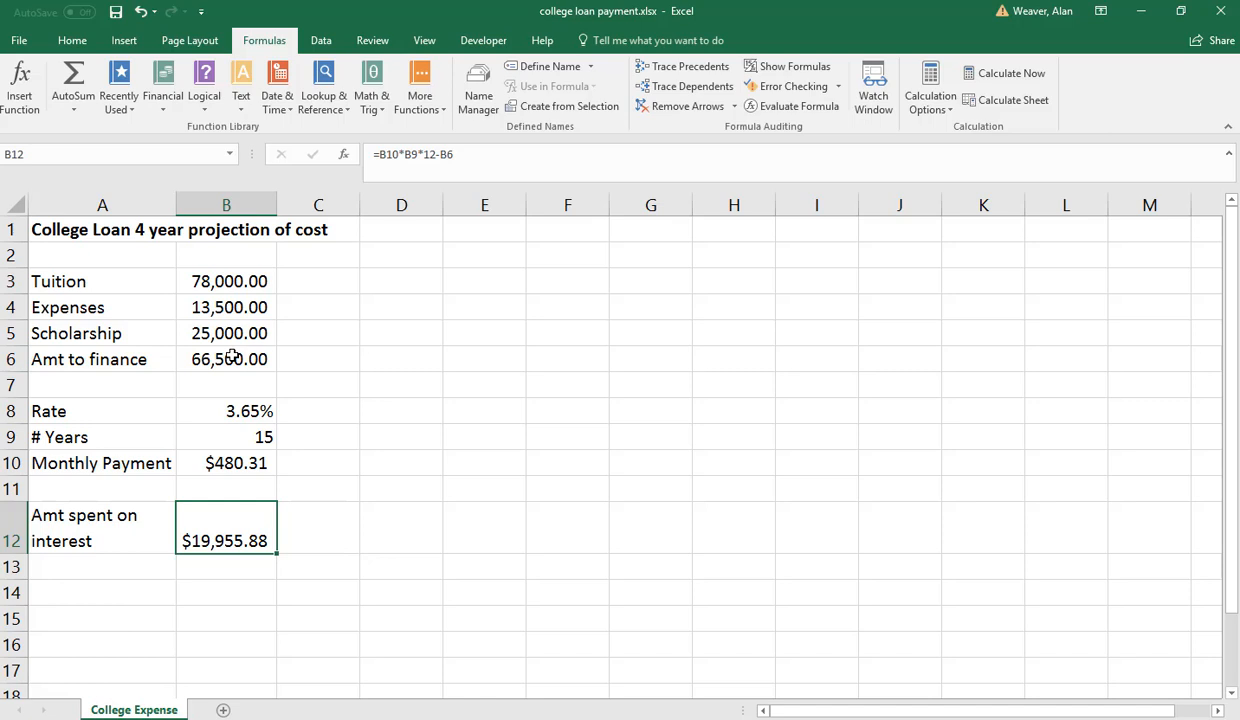
# Use Goal Seek to try a monthly payment of 400 in B10 by changing the scholarship amount in B5, then discard the solution.
pyautogui.click(249, 463)
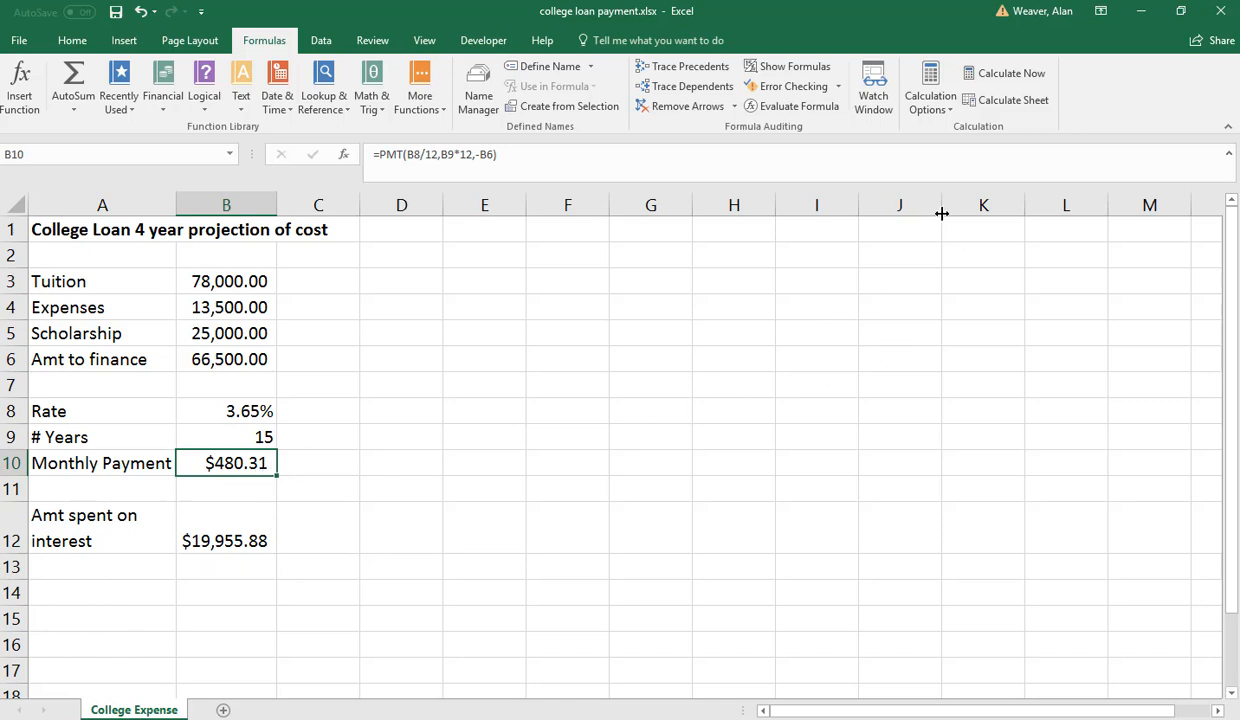
pyautogui.click(318, 40)
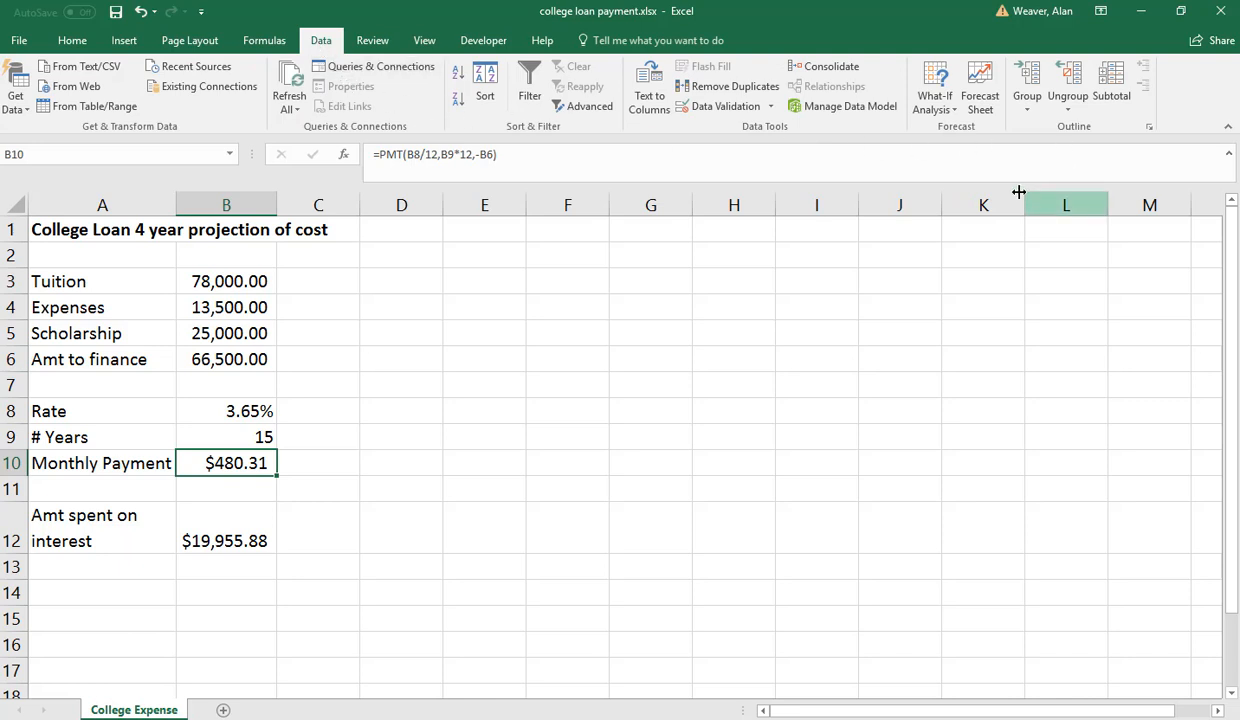
pyautogui.click(936, 90)
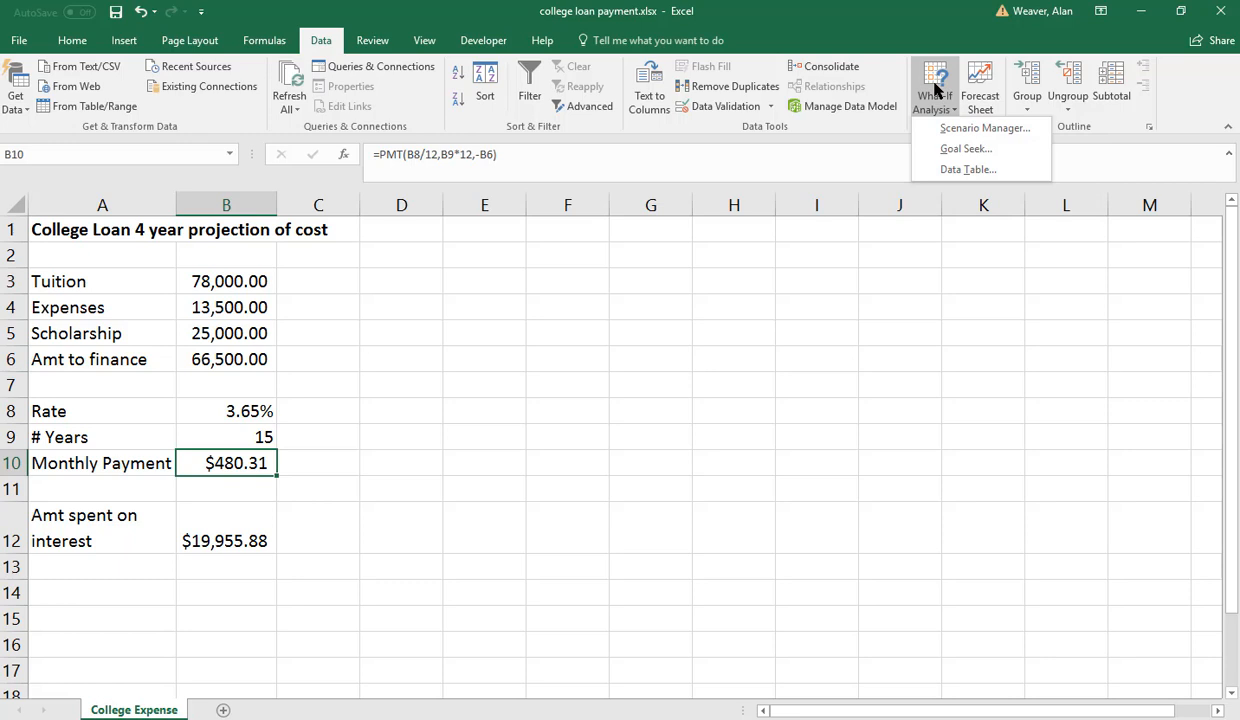
pyautogui.click(962, 148)
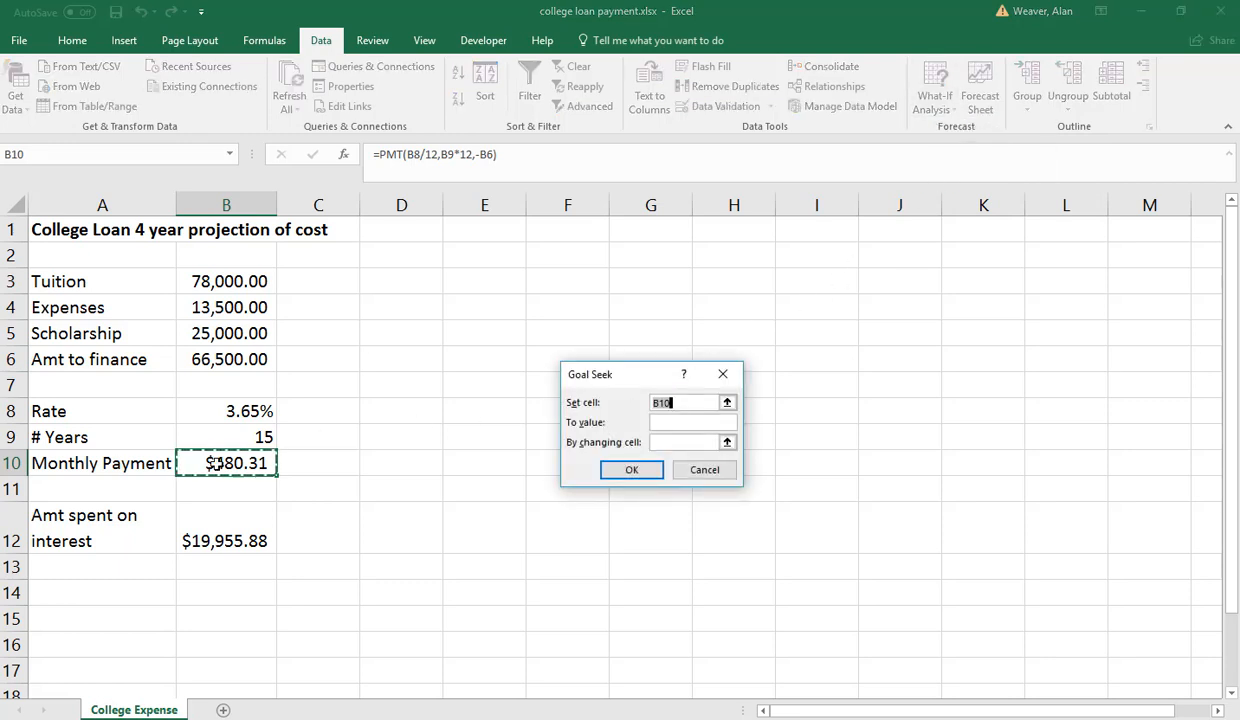
pyautogui.click(686, 423)
pyautogui.write('400')
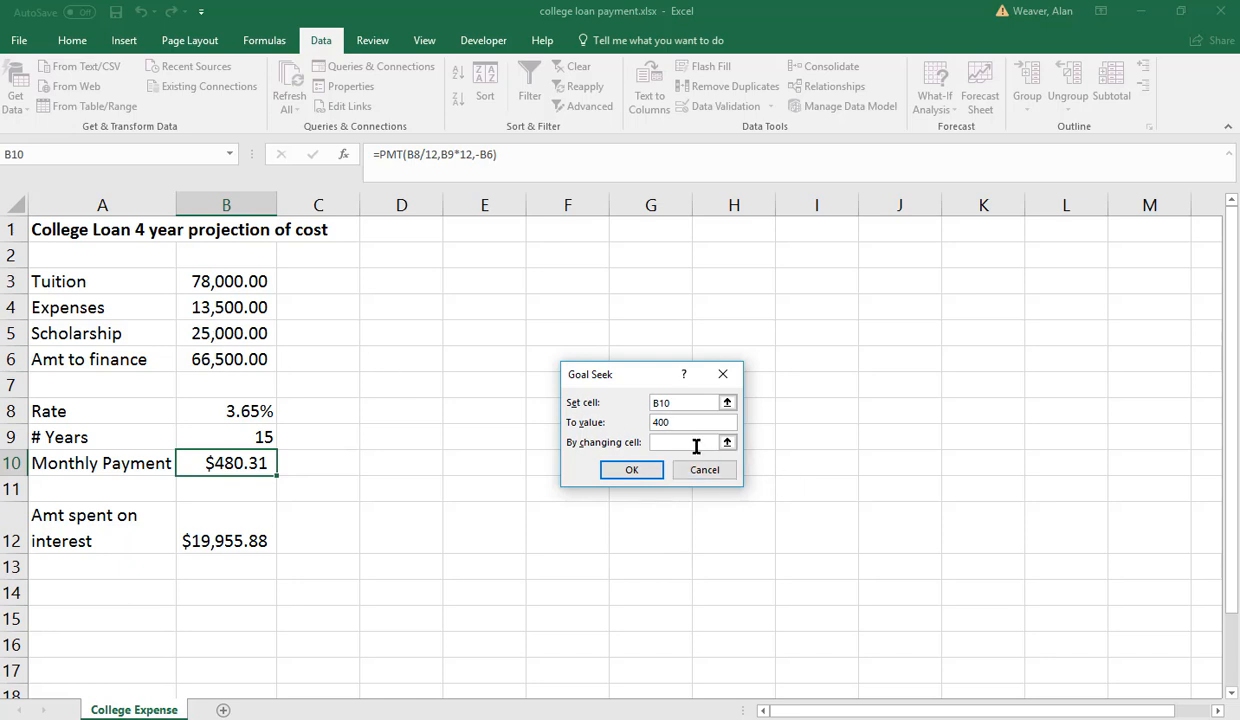
pyautogui.click(658, 442)
pyautogui.click(245, 335)
pyautogui.click(628, 471)
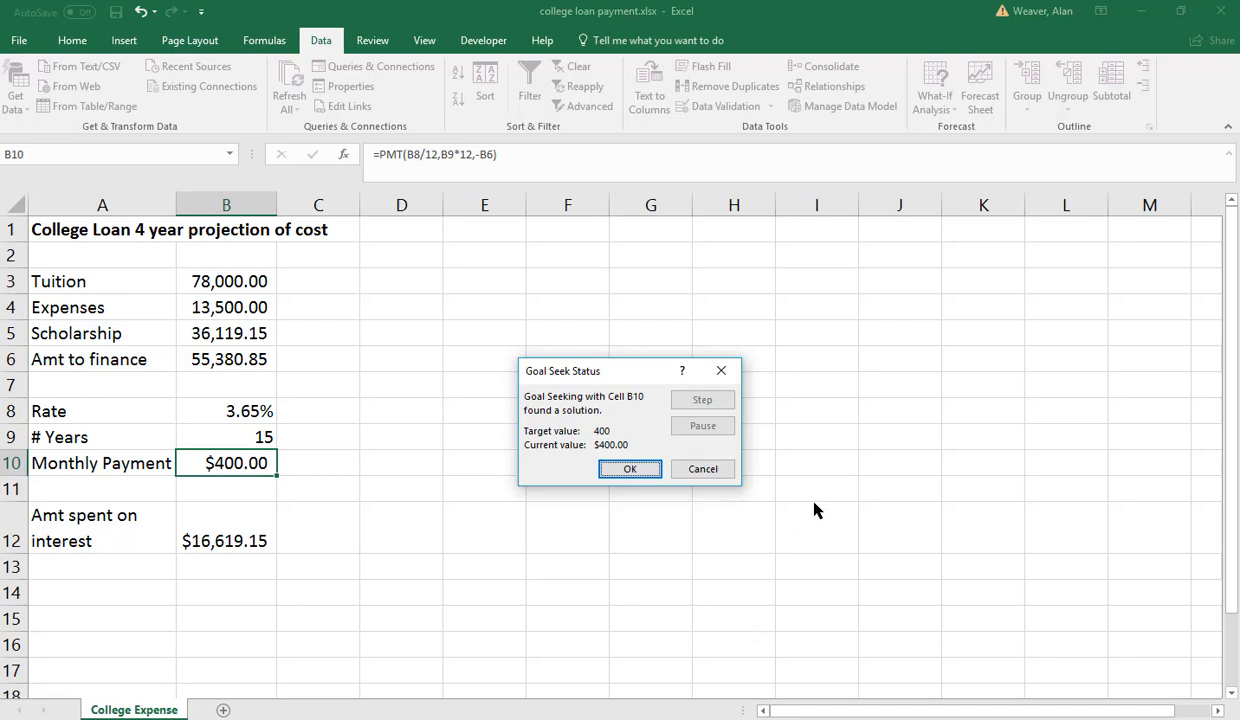
pyautogui.click(710, 472)
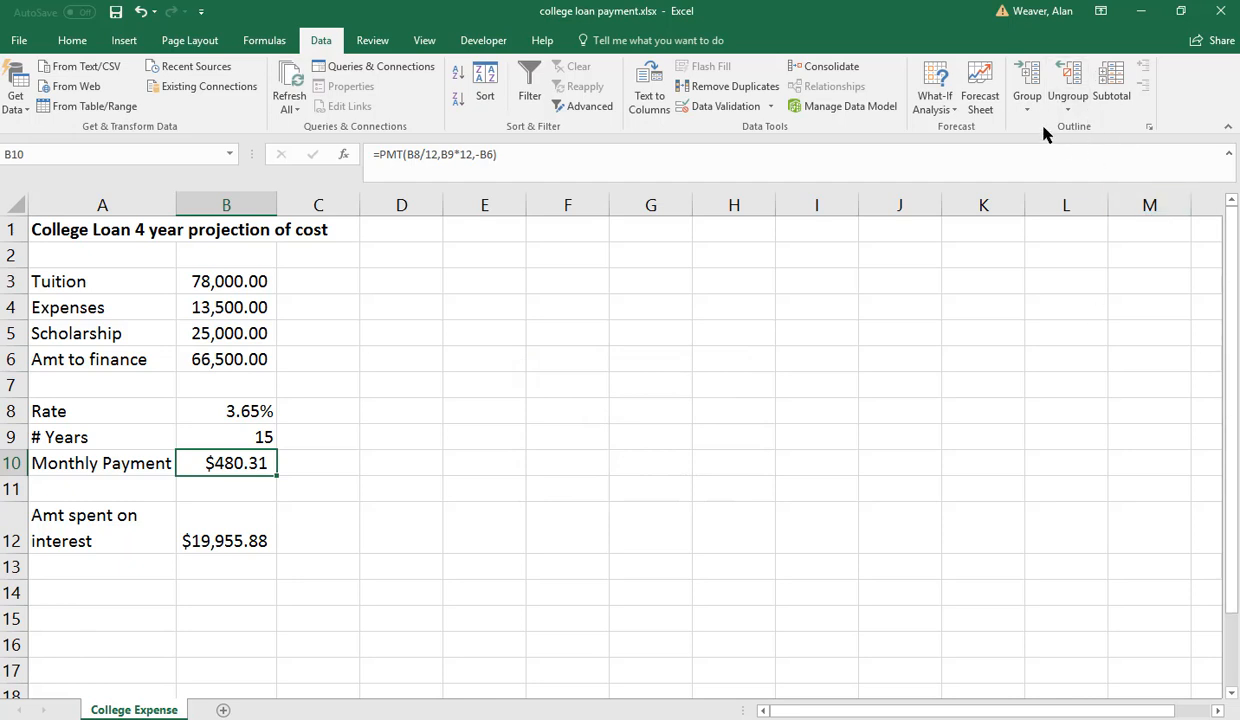
# Use Goal Seek to try a monthly payment of 400 in B10 by changing the tuition in B3, then discard the solution.
pyautogui.click(929, 93)
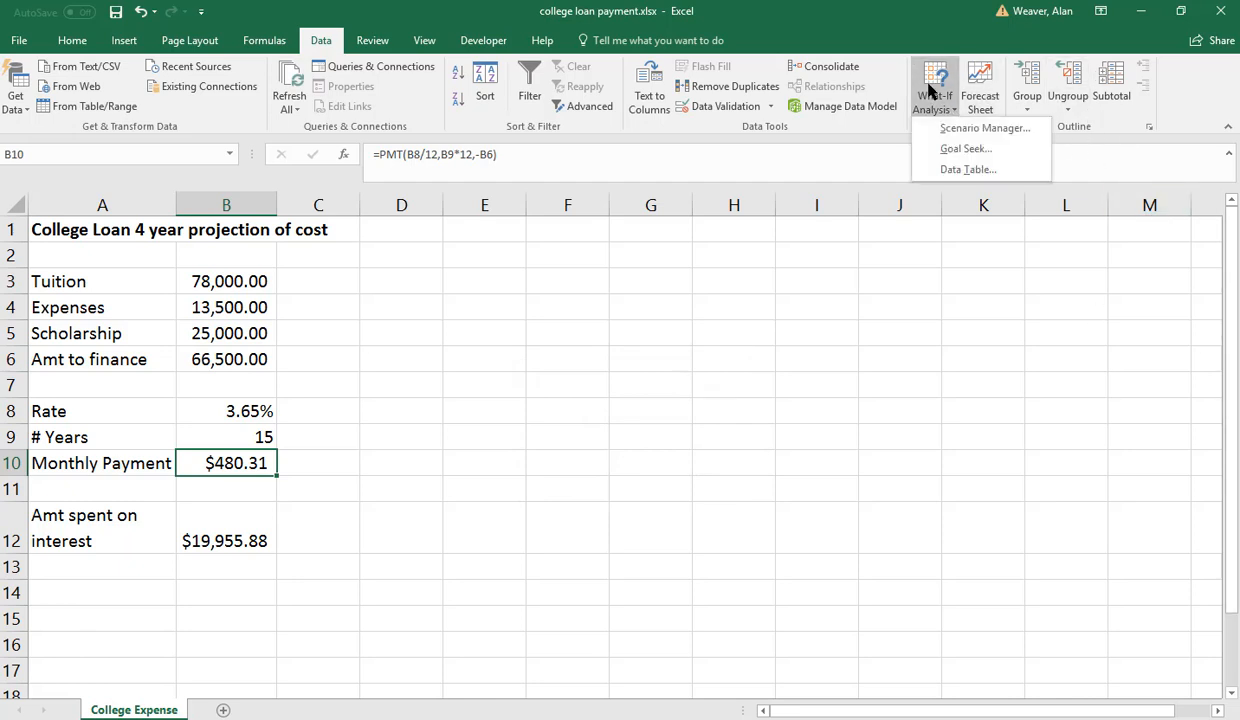
pyautogui.click(958, 148)
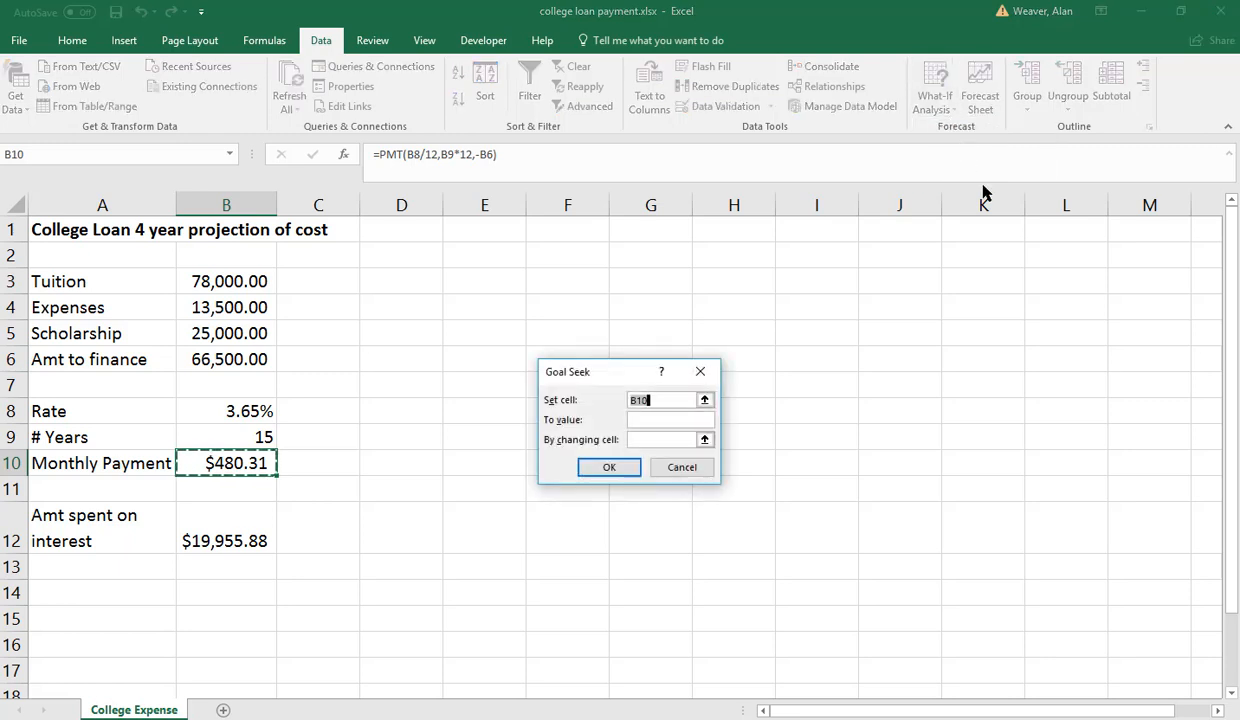
pyautogui.click(655, 421)
pyautogui.write('400')
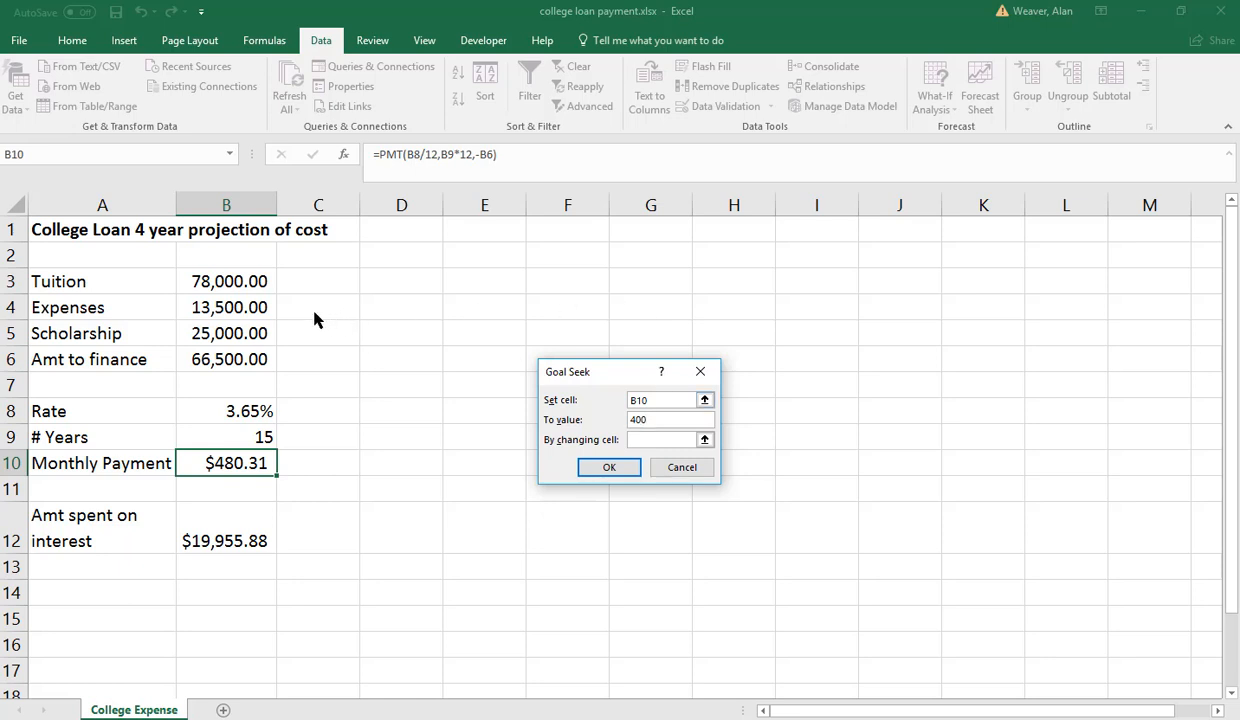
pyautogui.click(658, 440)
pyautogui.click(227, 281)
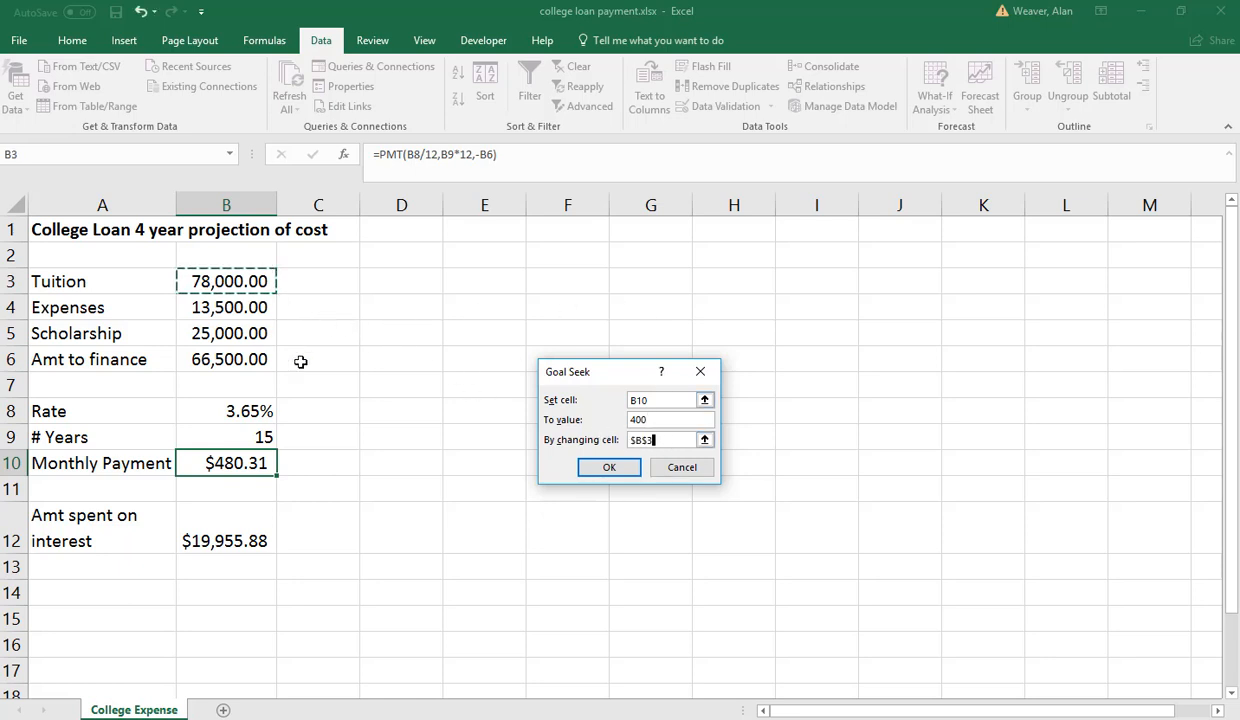
pyautogui.click(619, 469)
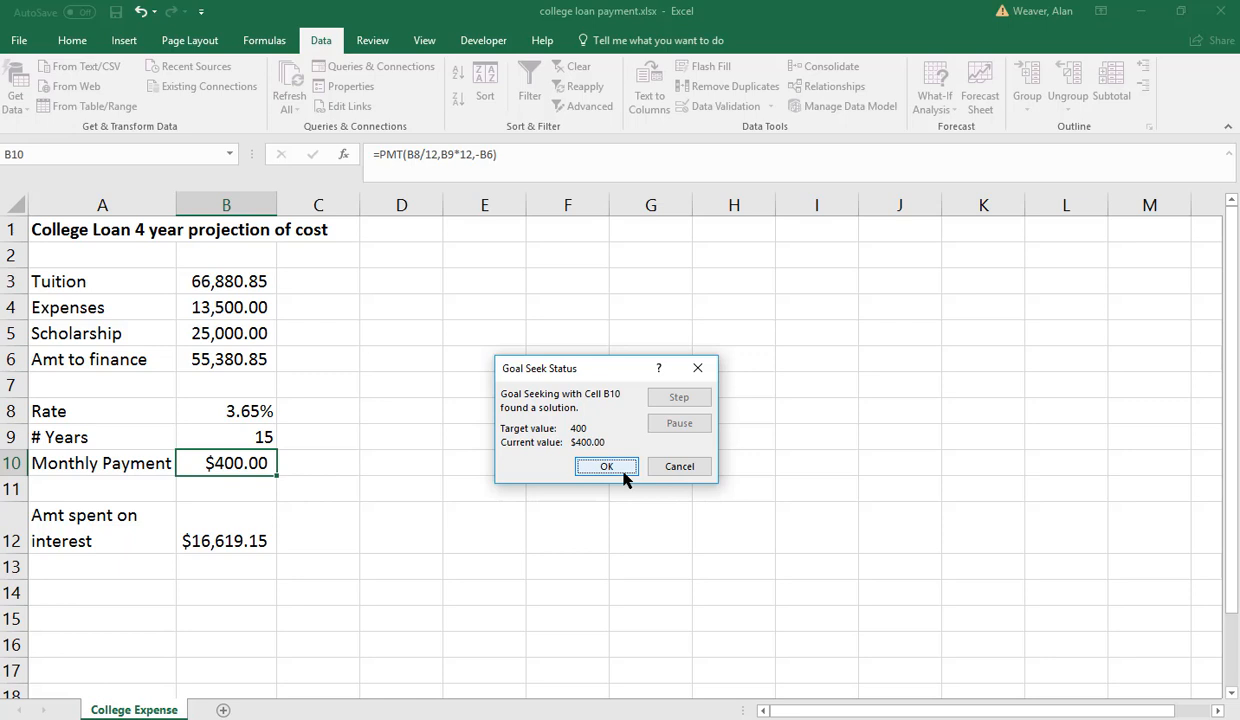
pyautogui.click(680, 468)
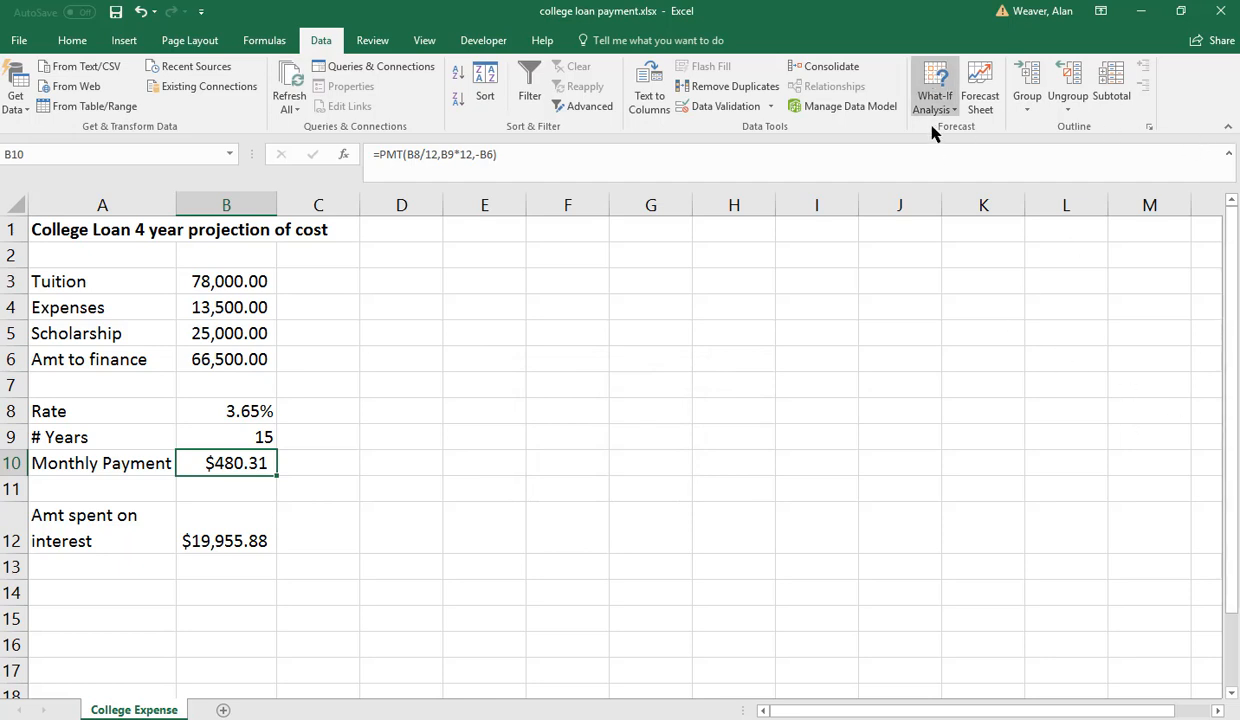
# Apply Goal Seek to bring the monthly payment in B10 to 400 by changing the number of years in B9, then undo it.
pyautogui.click(931, 117)
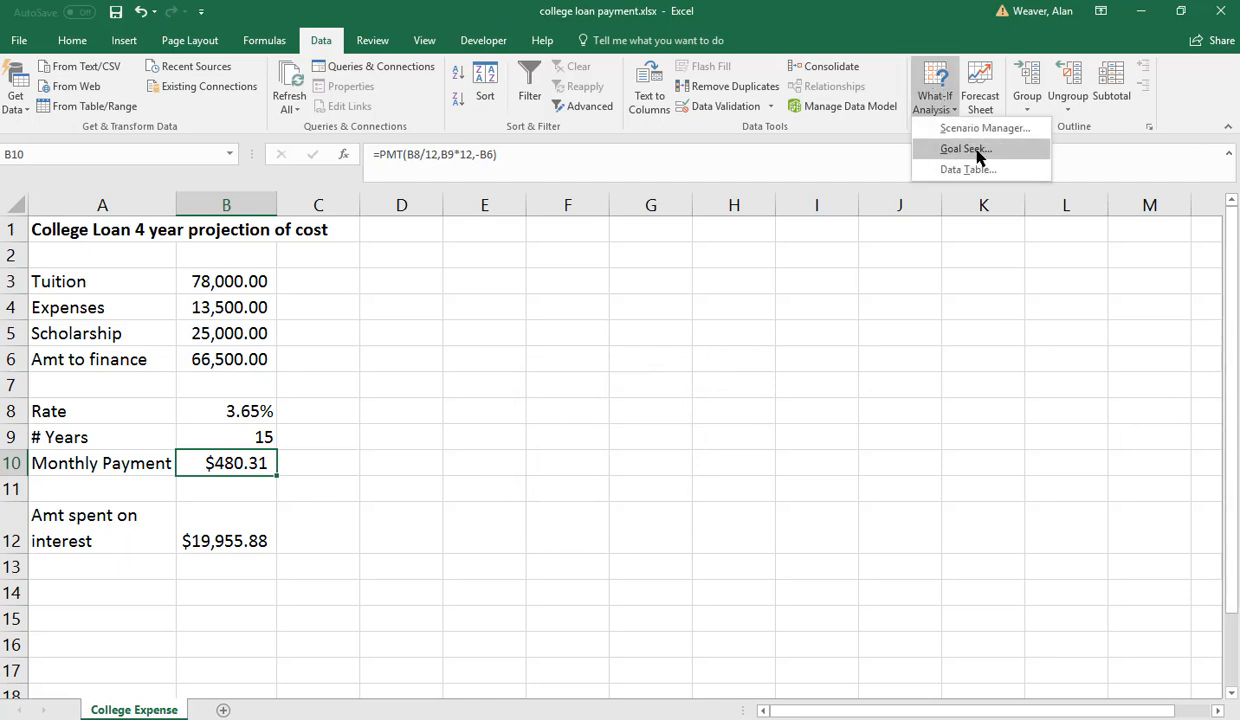
pyautogui.click(975, 156)
pyautogui.click(614, 418)
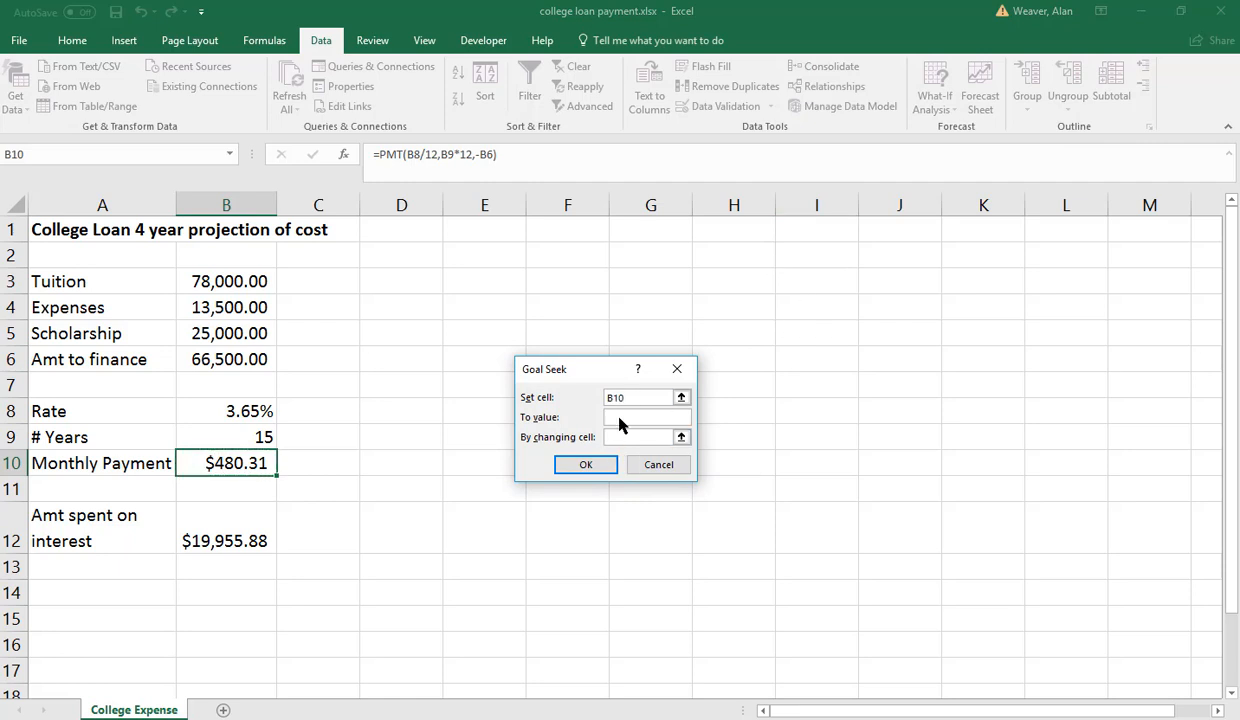
pyautogui.write('400')
pyautogui.click(622, 440)
pyautogui.click(264, 437)
pyautogui.click(585, 465)
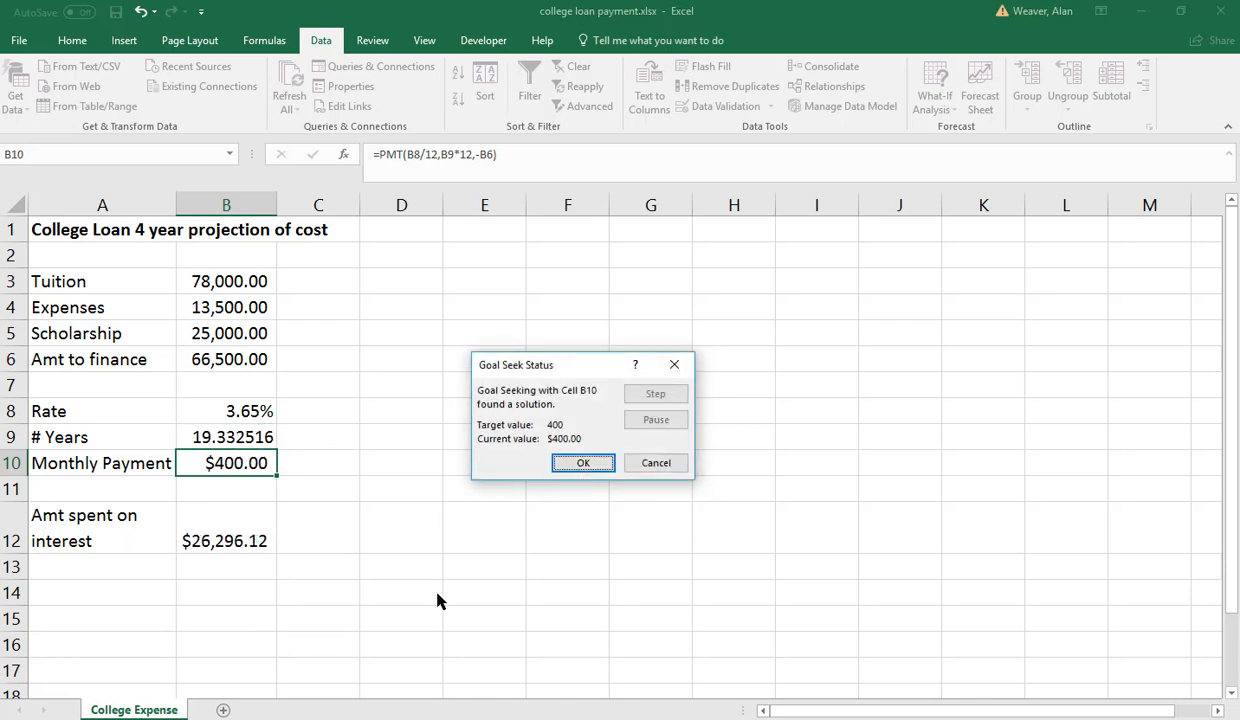
pyautogui.click(586, 463)
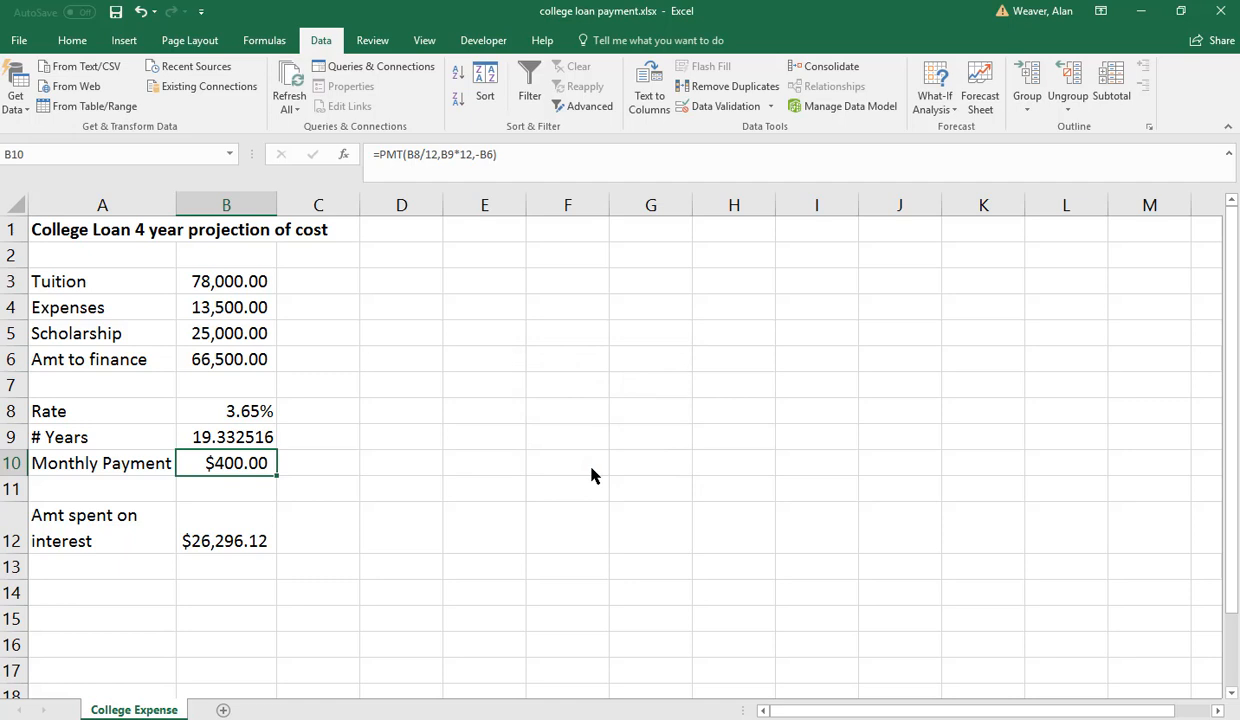
pyautogui.hotkey('ctrl', 'z')
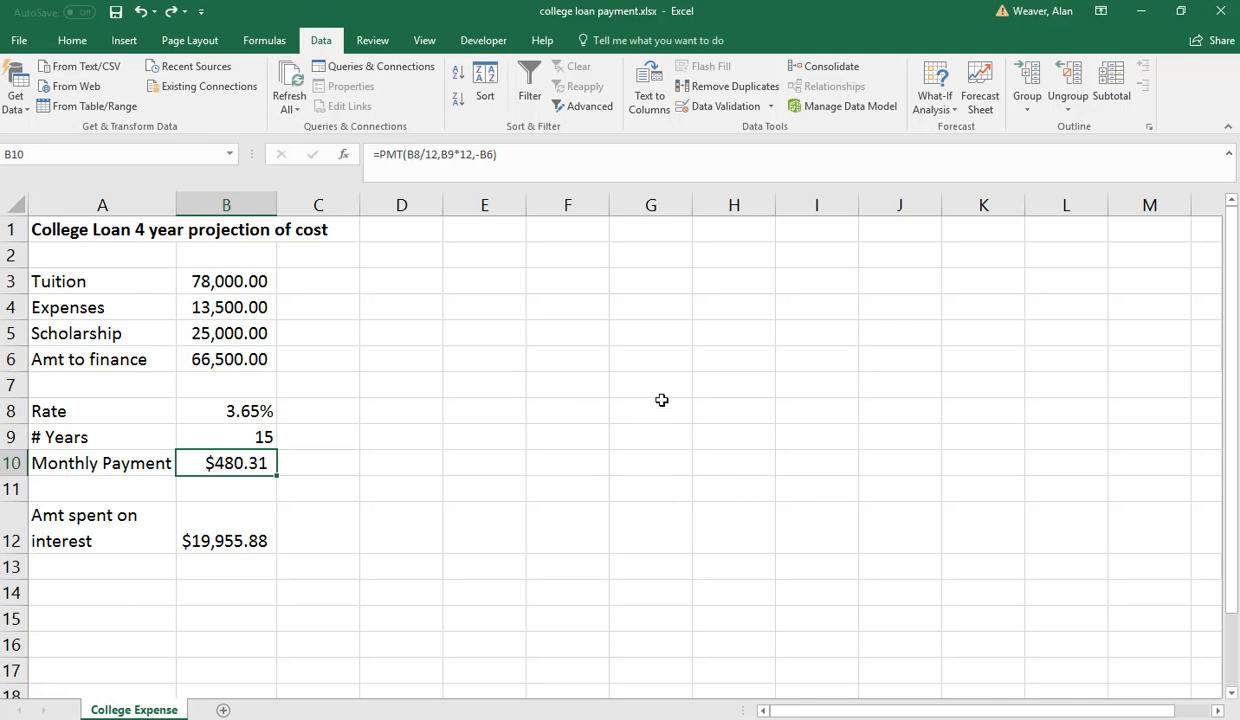
# Set the Expenses amount in B4 to 11,000.
pyautogui.click(235, 305)
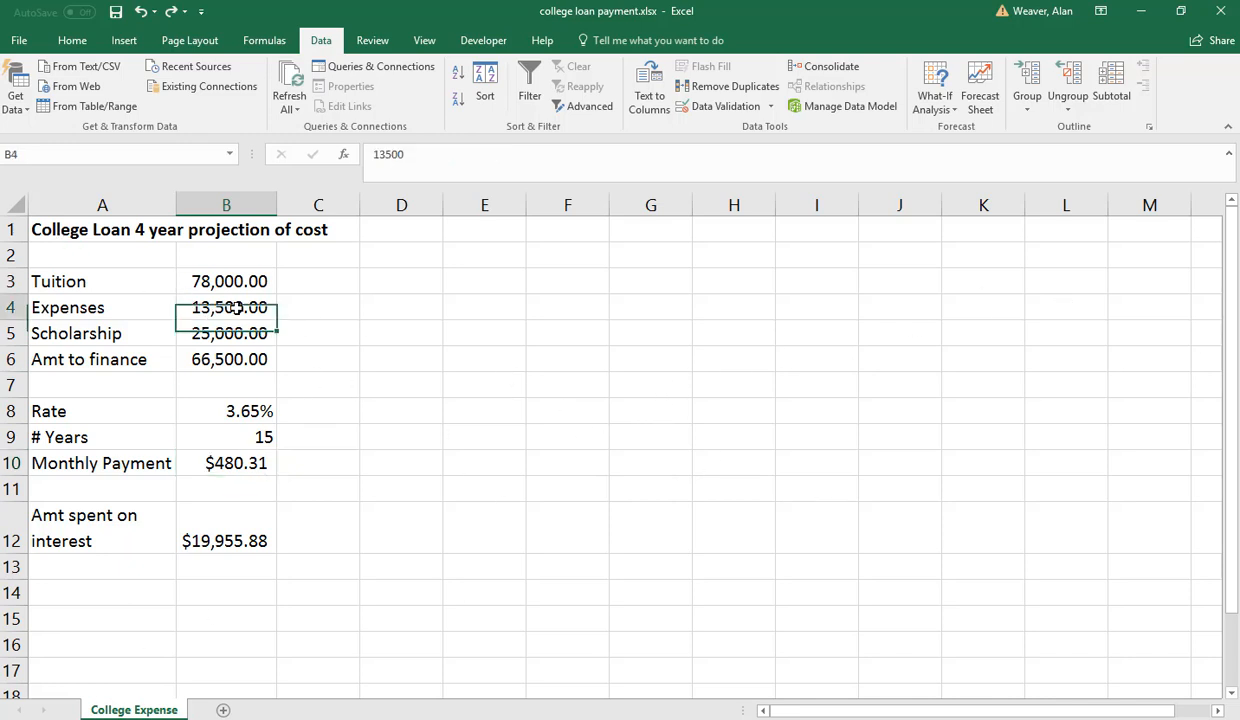
pyautogui.write('11')
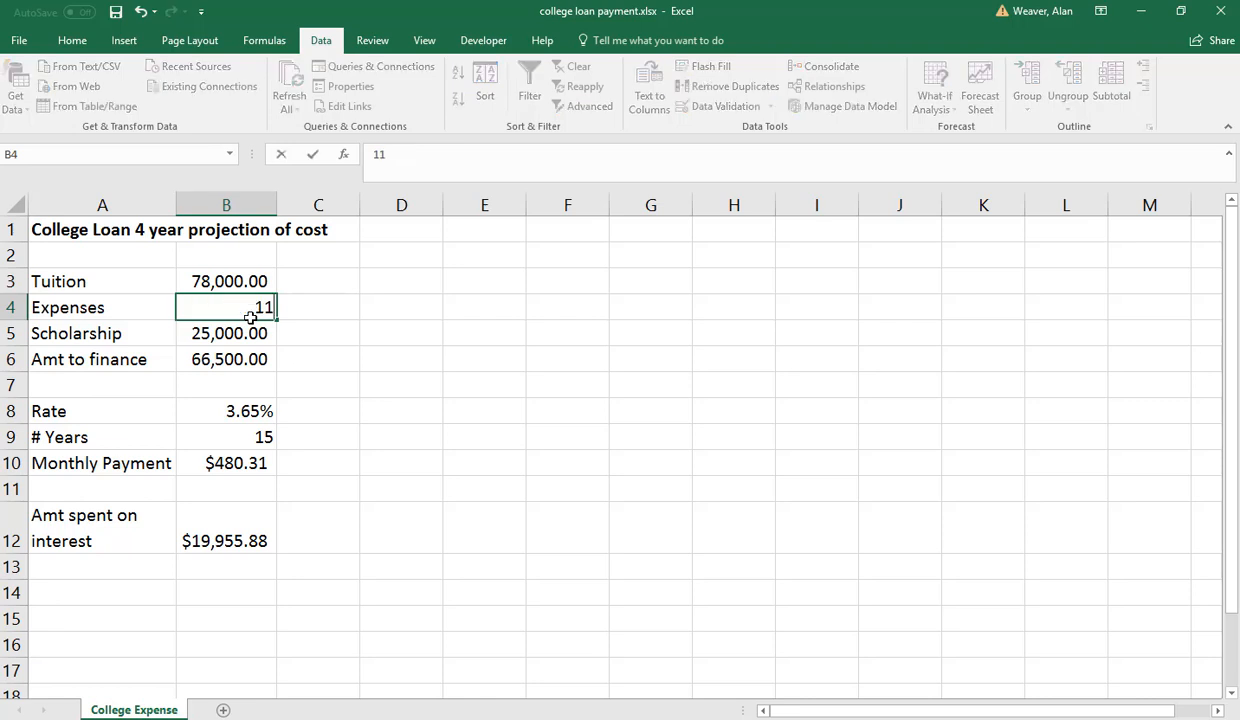
pyautogui.write(',000')
pyautogui.press('Return')
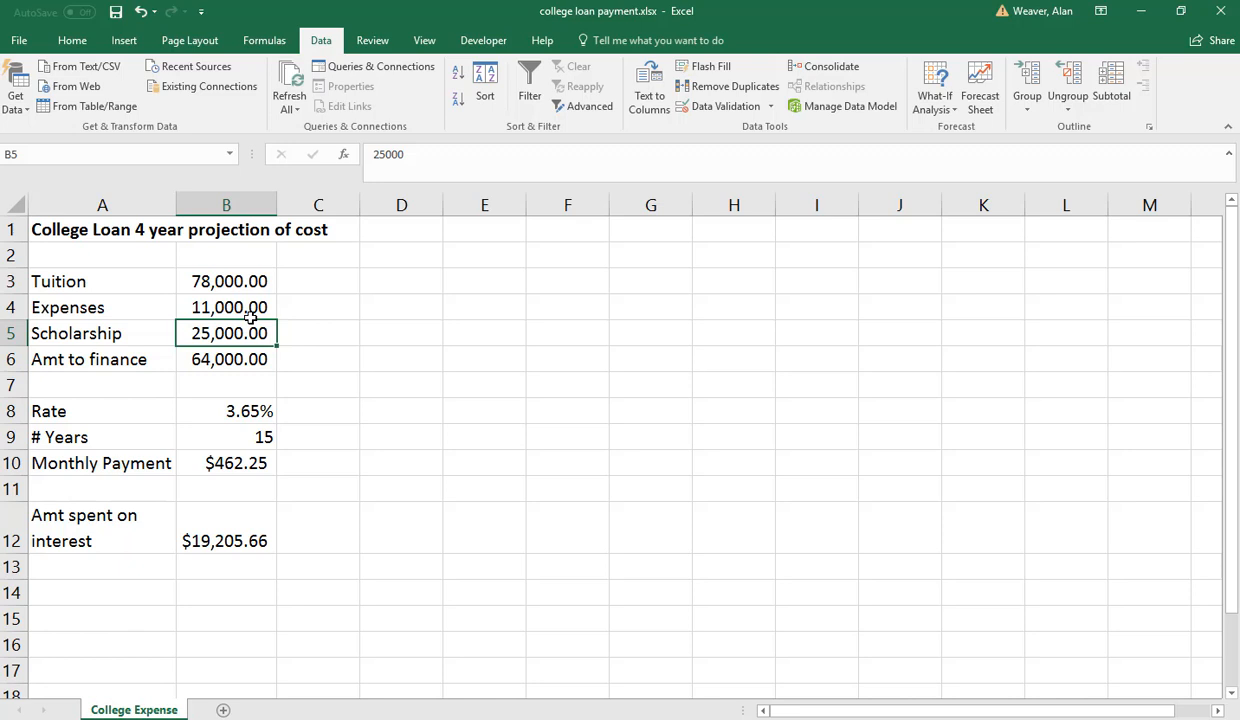
# Insert a blank row between Expenses and Scholarship.
pyautogui.click(14, 334)
pyautogui.rightClick(14, 334)
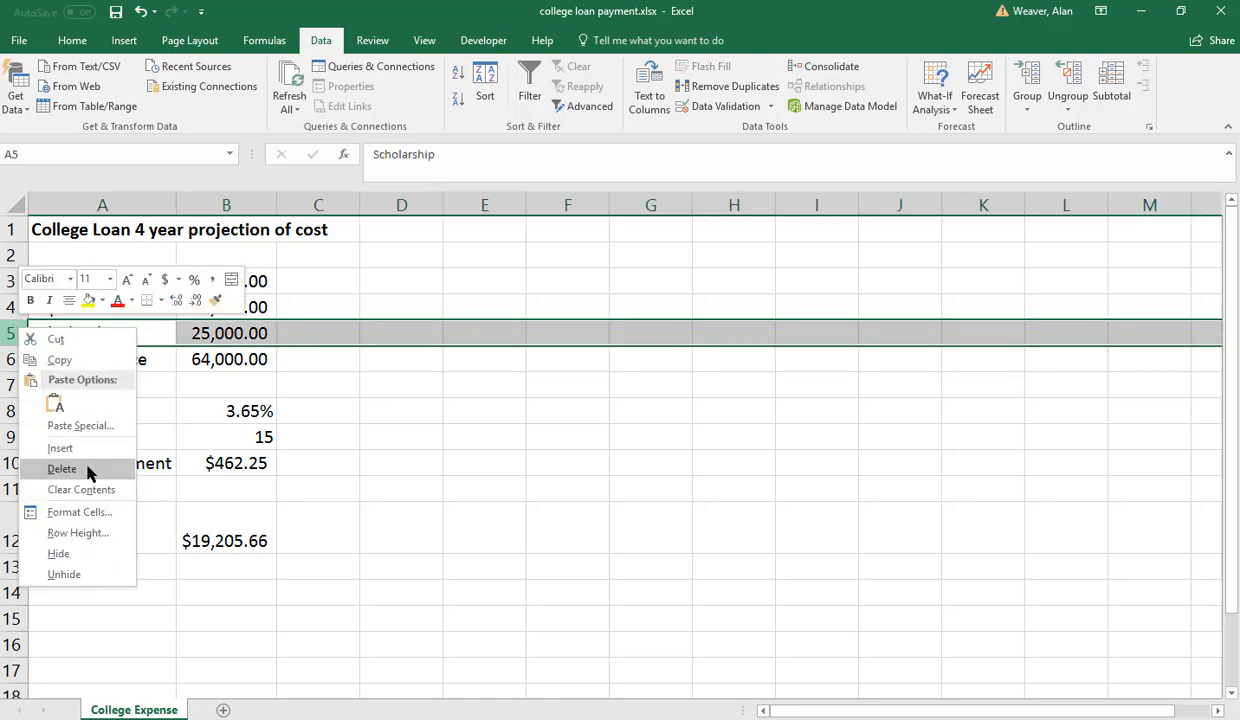
pyautogui.click(60, 448)
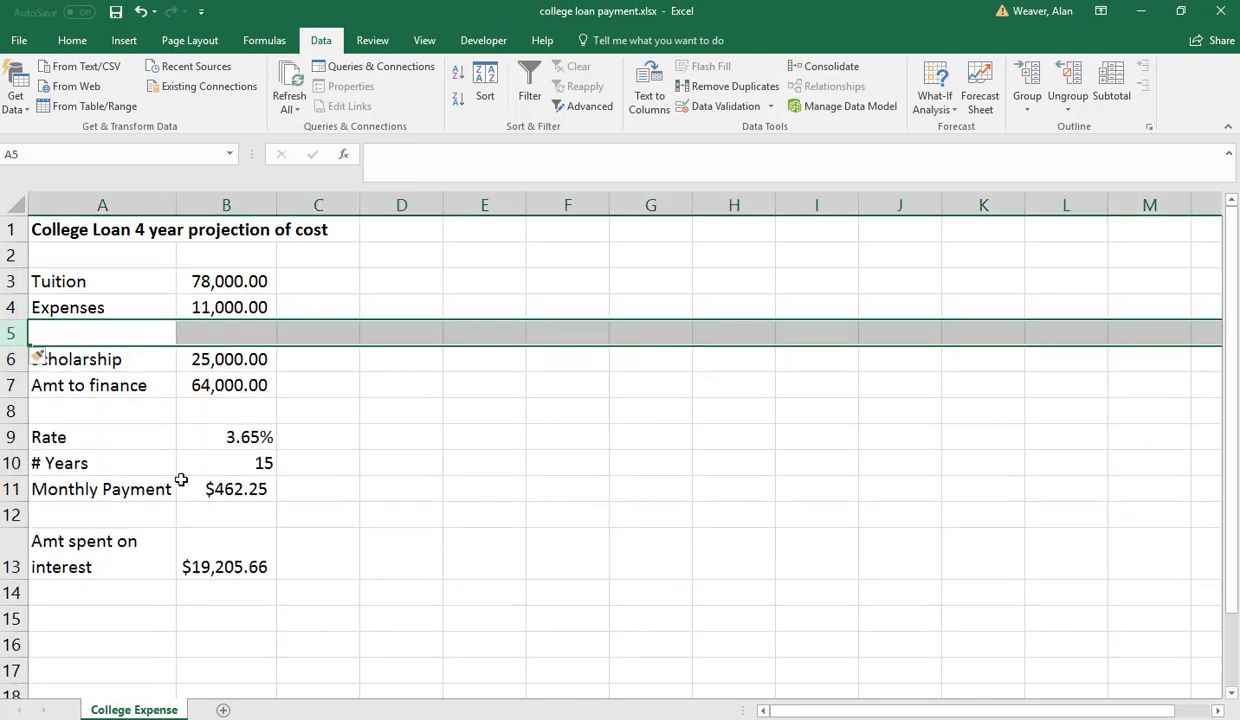
# Label the new row 5 "Work study" and enter 9000 as its amount in B5.
pyautogui.click(88, 327)
pyautogui.write('Woirk')
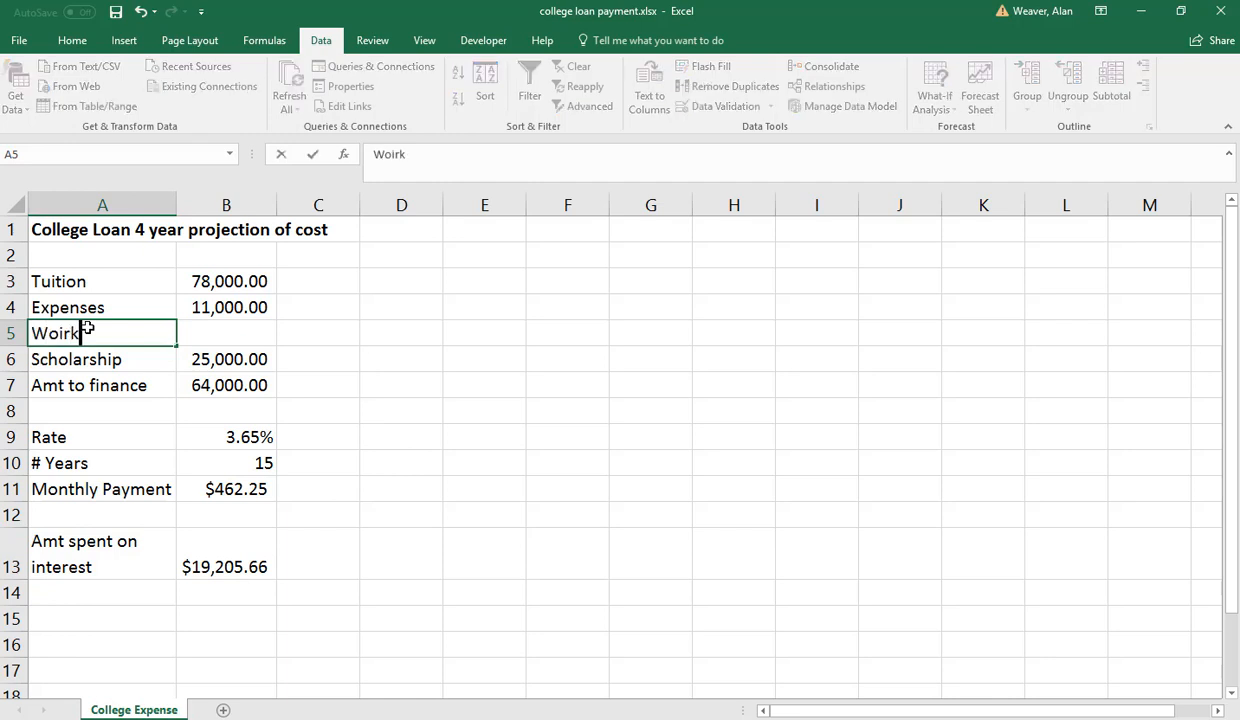
pyautogui.press('BackSpace')
pyautogui.press('BackSpace')
pyautogui.press('BackSpace')
pyautogui.write('rk study')
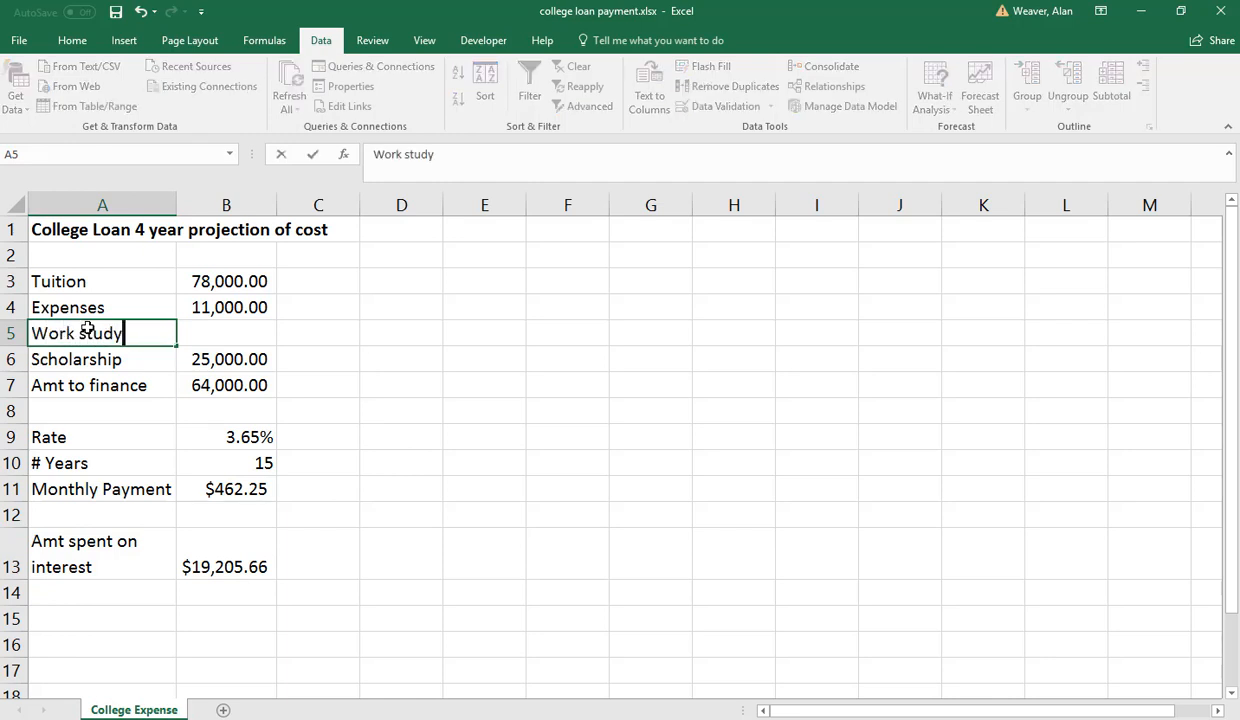
pyautogui.press('Tab')
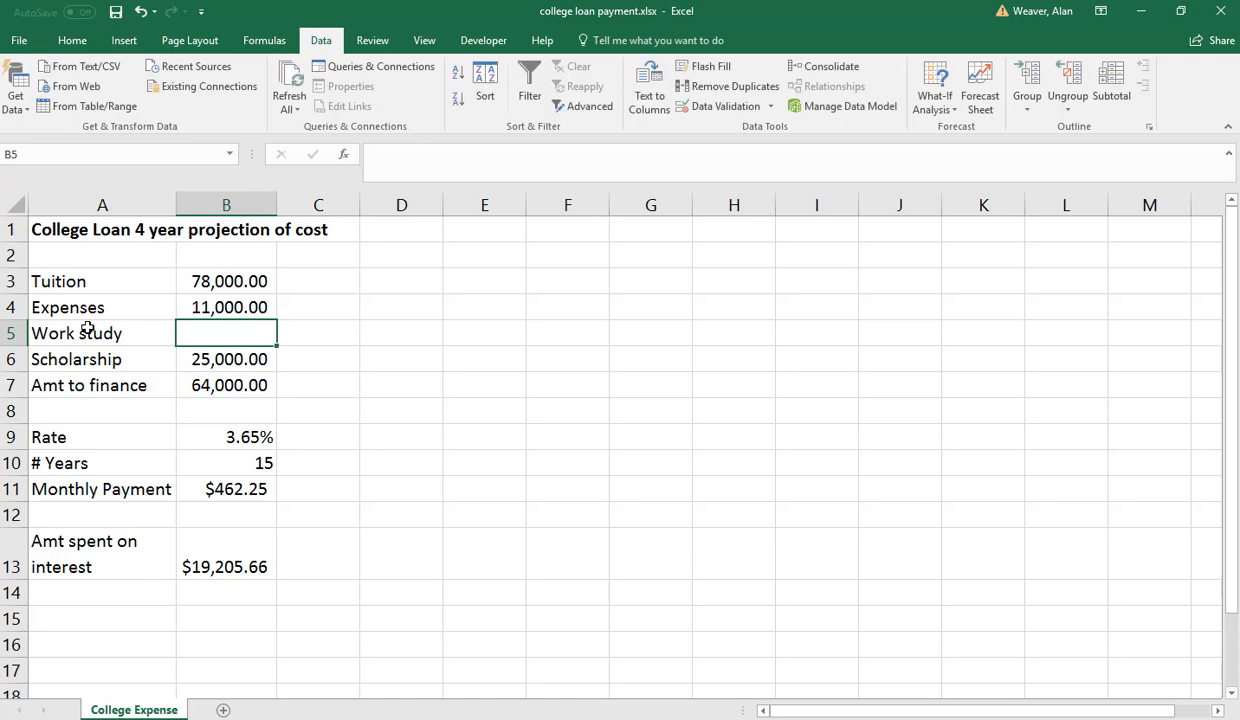
pyautogui.write('9000')
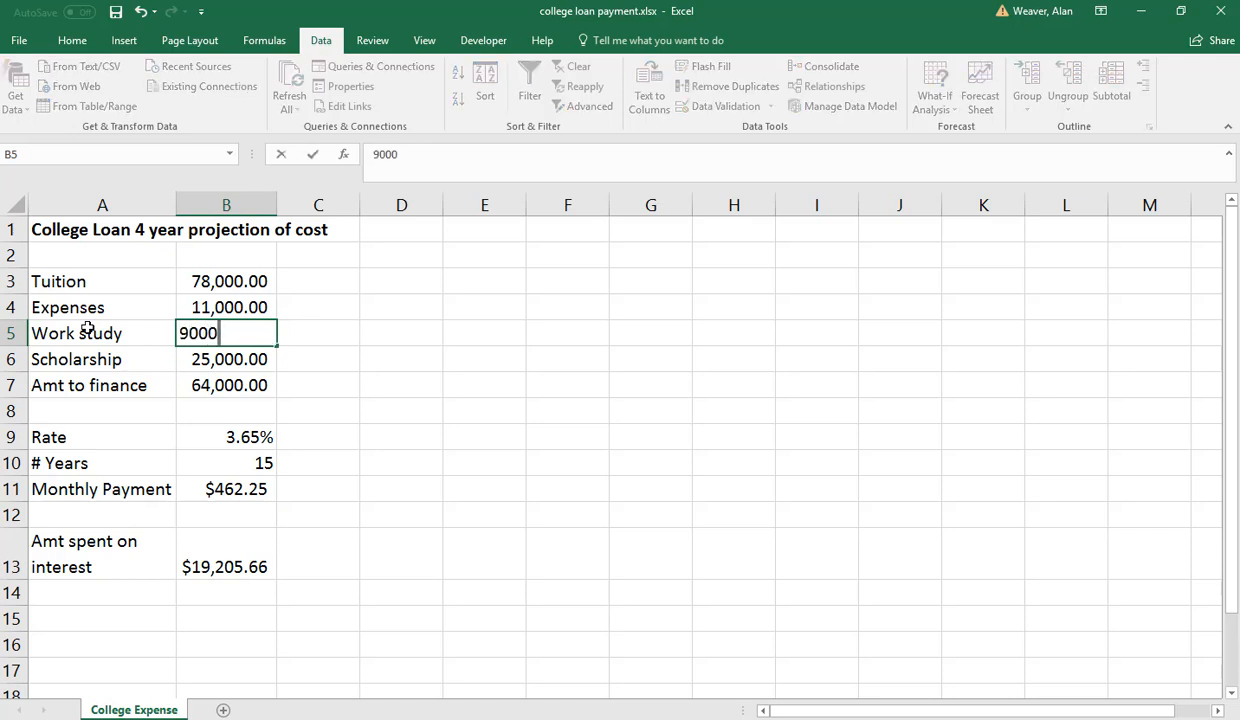
pyautogui.press('Return')
# Extend the Amt to finance formula in B7 to subtract the work study amount, making it =B3+B4+-B6-B5.
pyautogui.press('Down')
pyautogui.press('Right')
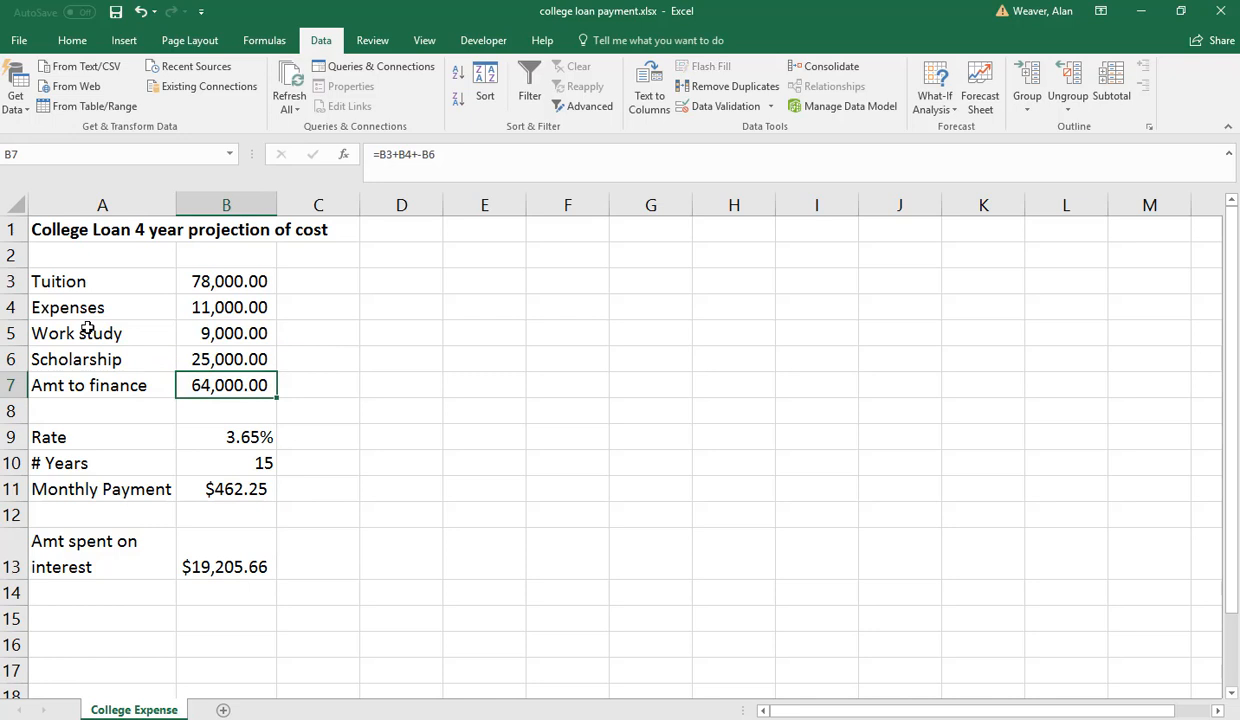
pyautogui.click(451, 154)
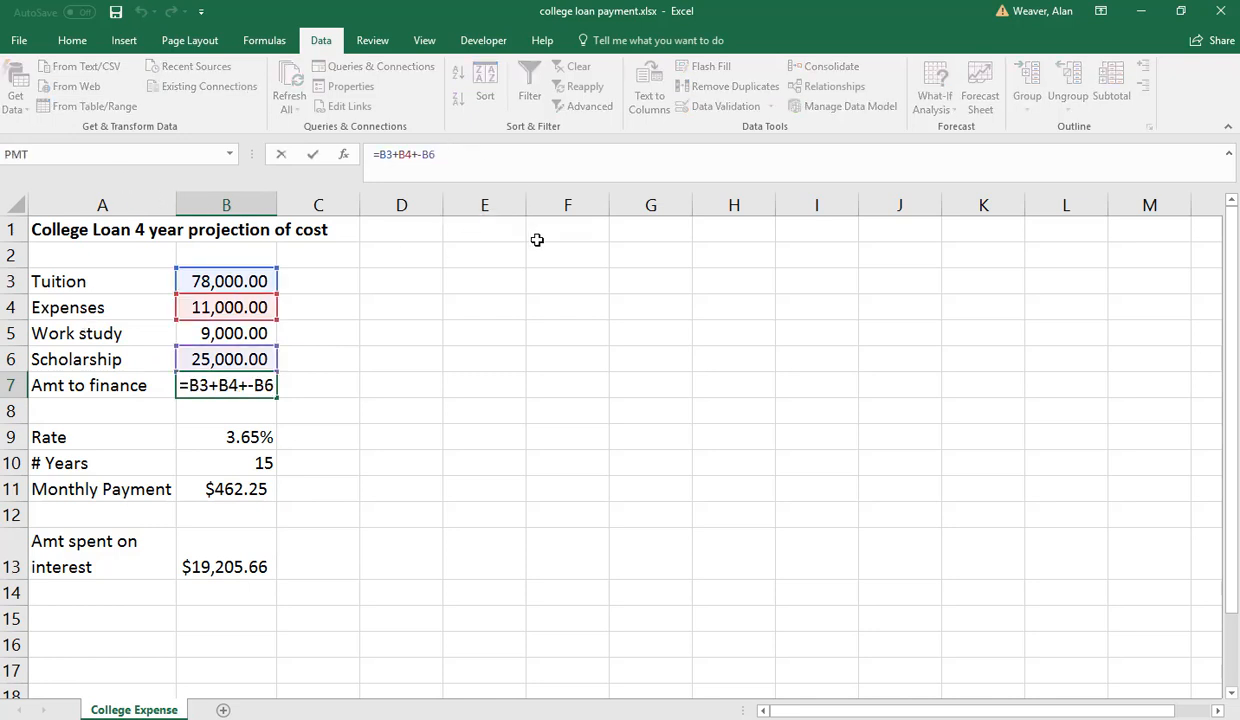
pyautogui.write('-')
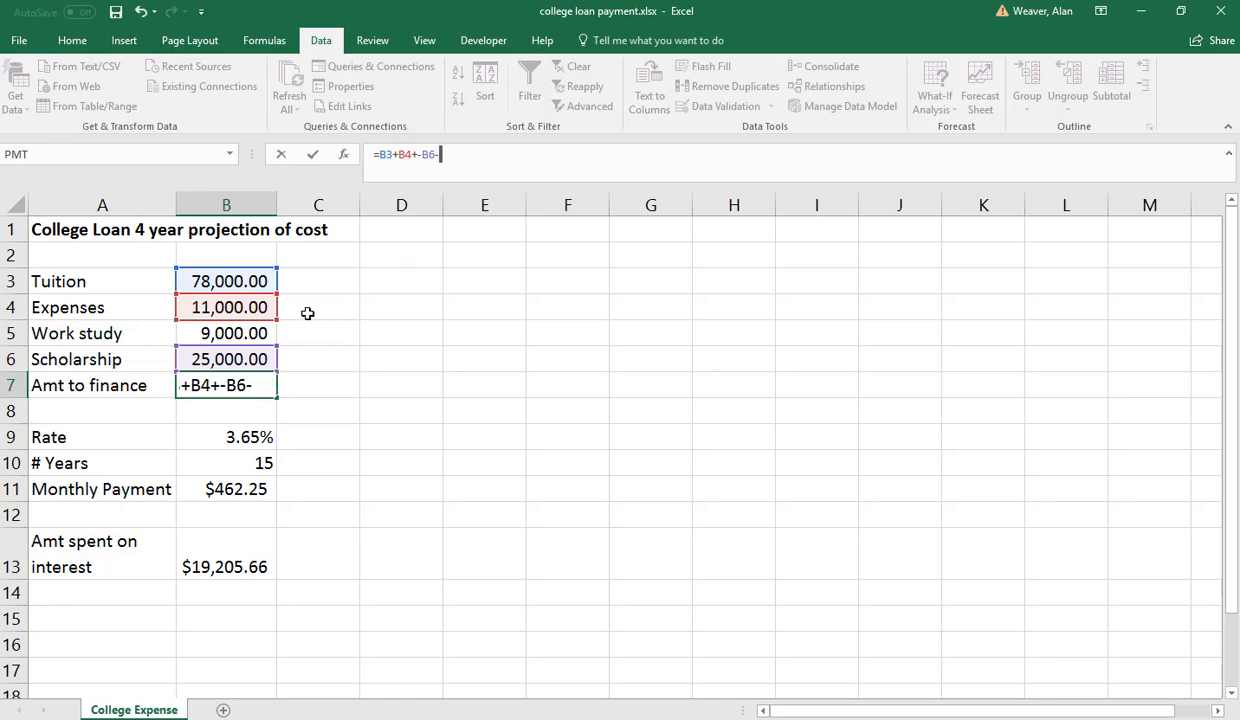
pyautogui.click(231, 336)
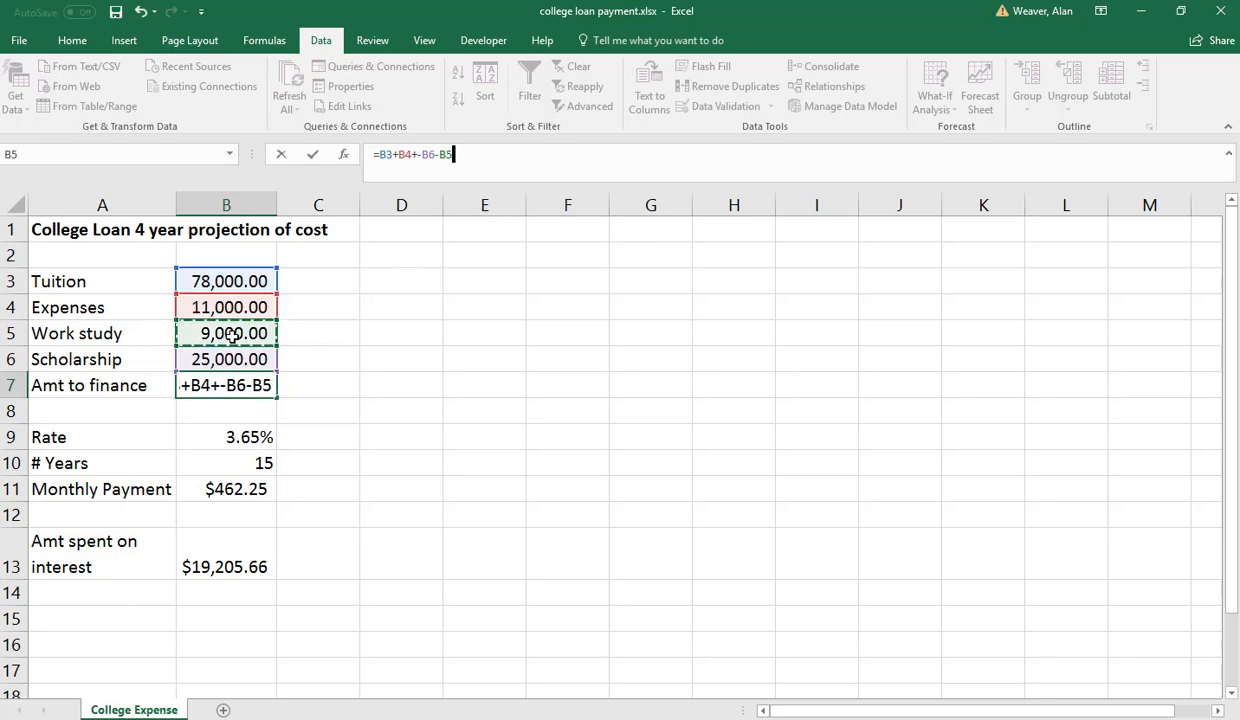
pyautogui.press('Return')
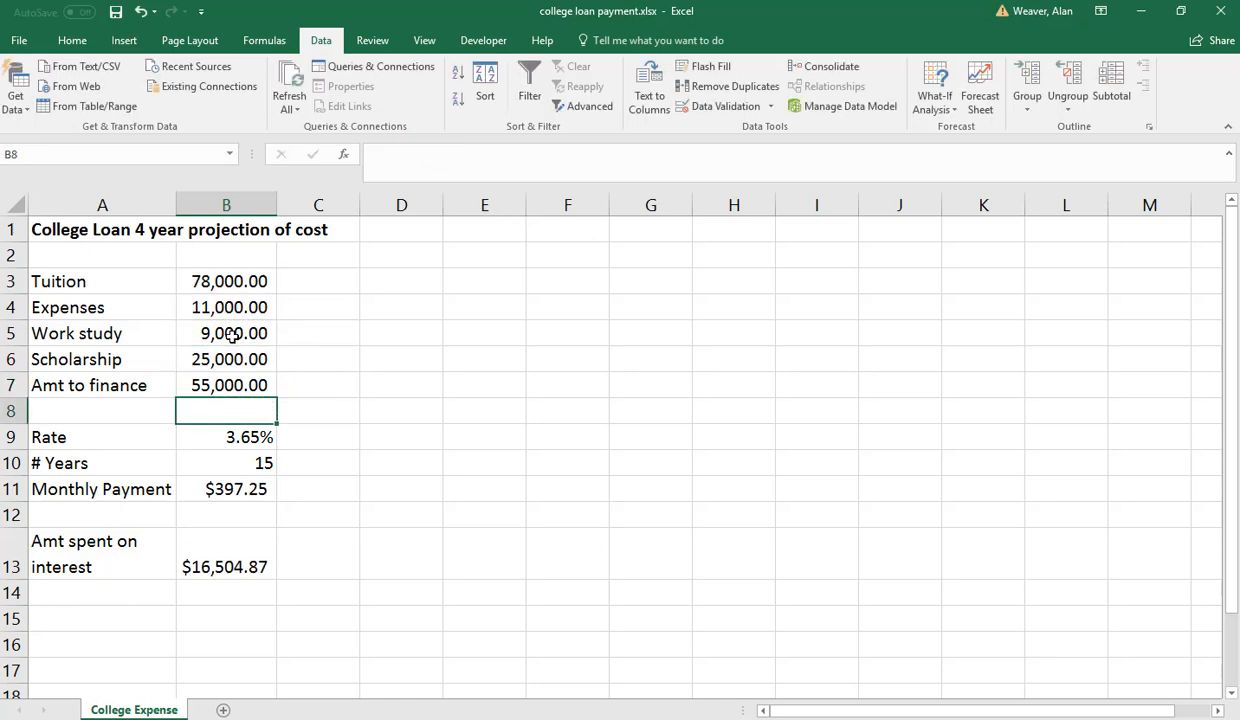